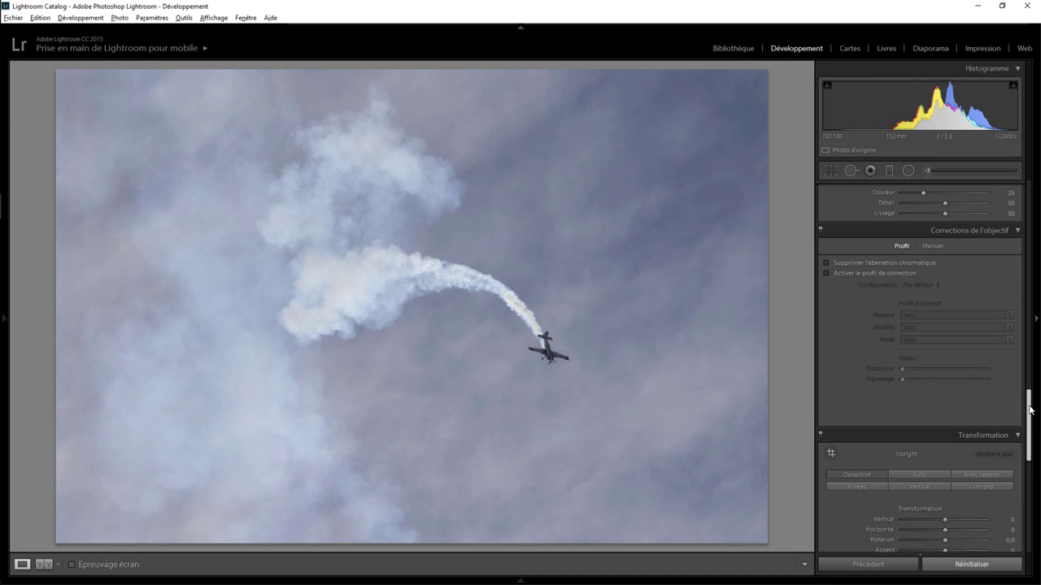
Convert the plane photo to black and white with Blacks -100 and Whites +27
drag(1028, 416, 1029, 214)
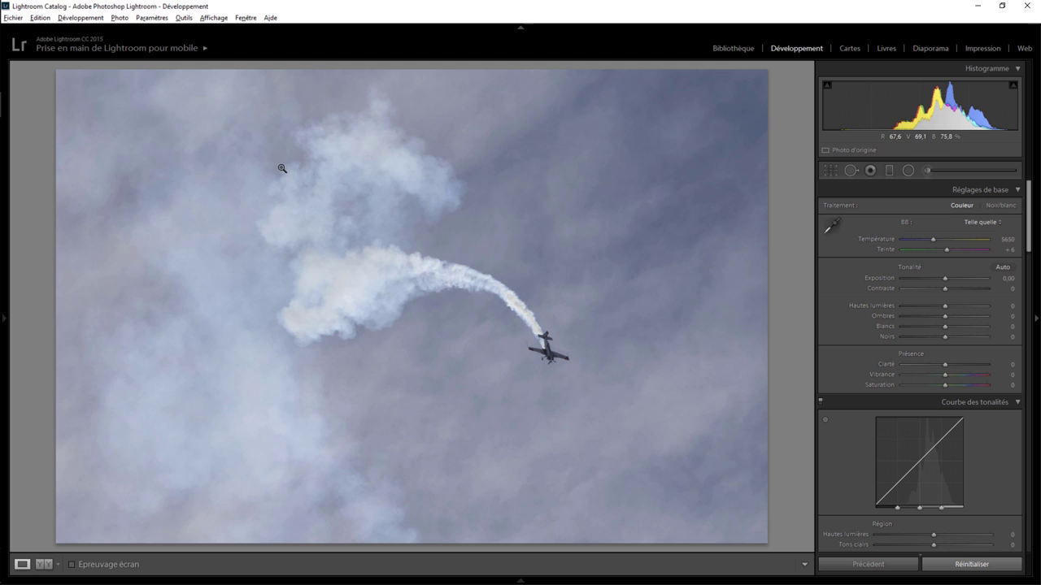
click(998, 207)
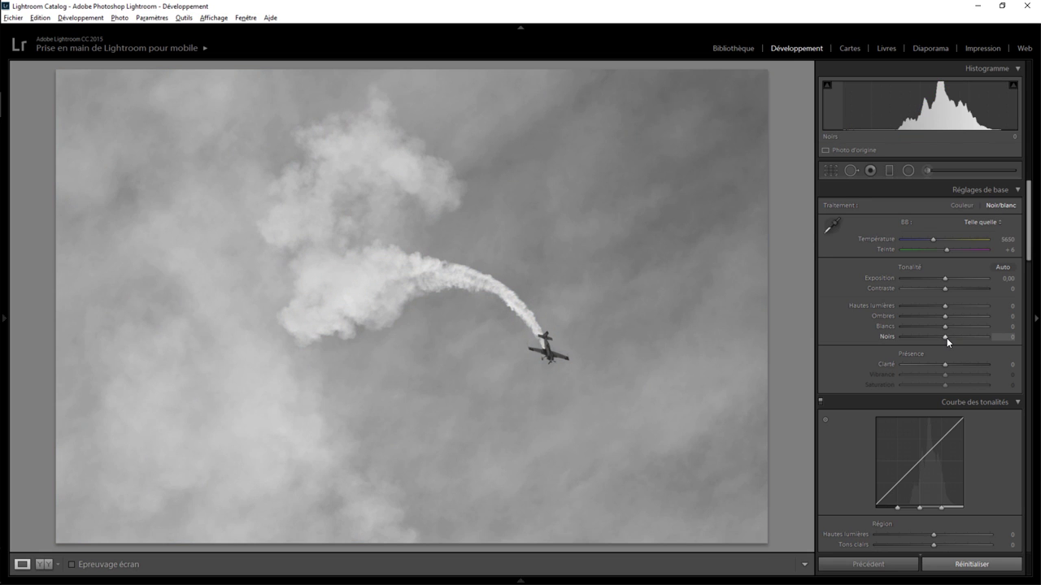
drag(945, 337, 886, 341)
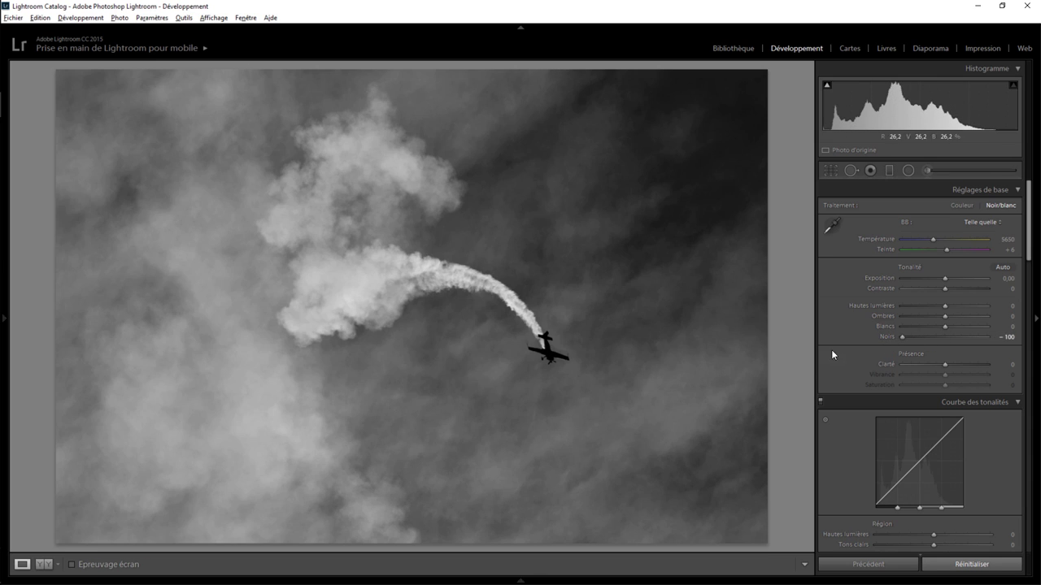
drag(952, 325, 956, 324)
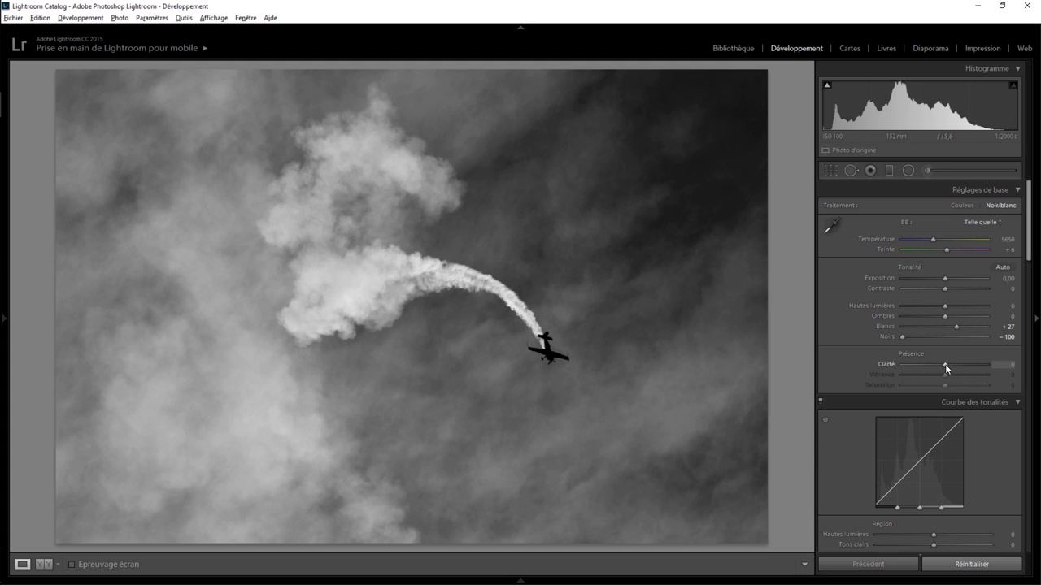
Raise Clarity to +69 and check the plane at 1:1 zoom
mouse_move(945, 368)
mouse_down()
mouse_move(963, 366)
mouse_move(932, 367)
mouse_move(964, 367)
mouse_up()
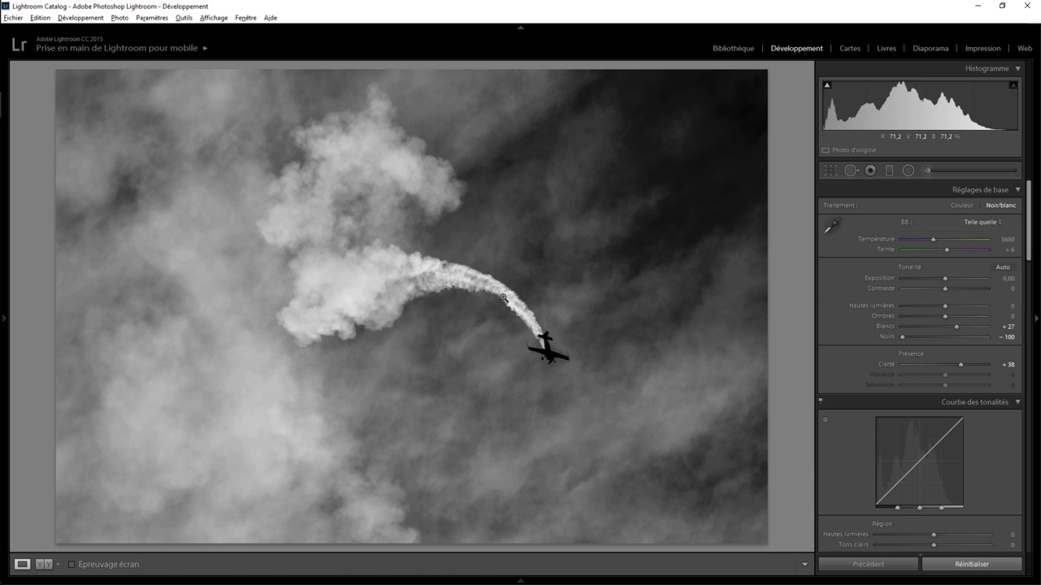
mouse_move(979, 363)
mouse_down()
mouse_move(964, 361)
mouse_move(976, 367)
mouse_up()
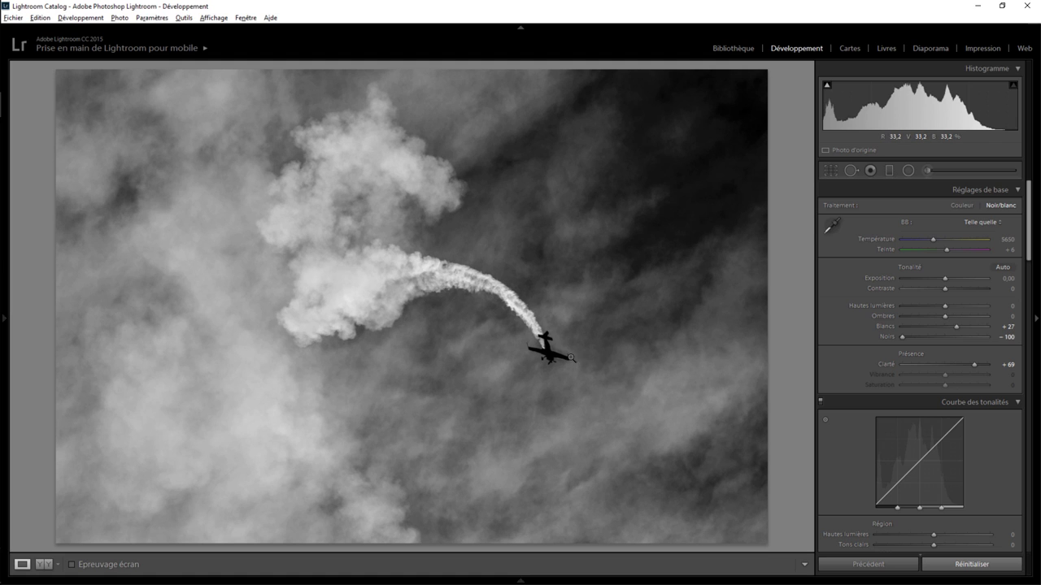
click(549, 351)
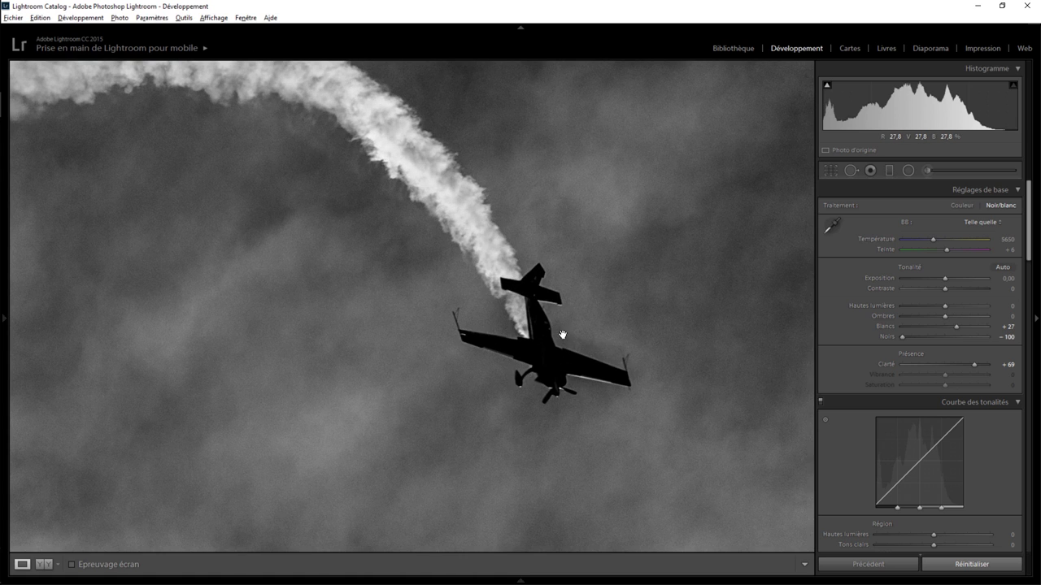
click(561, 356)
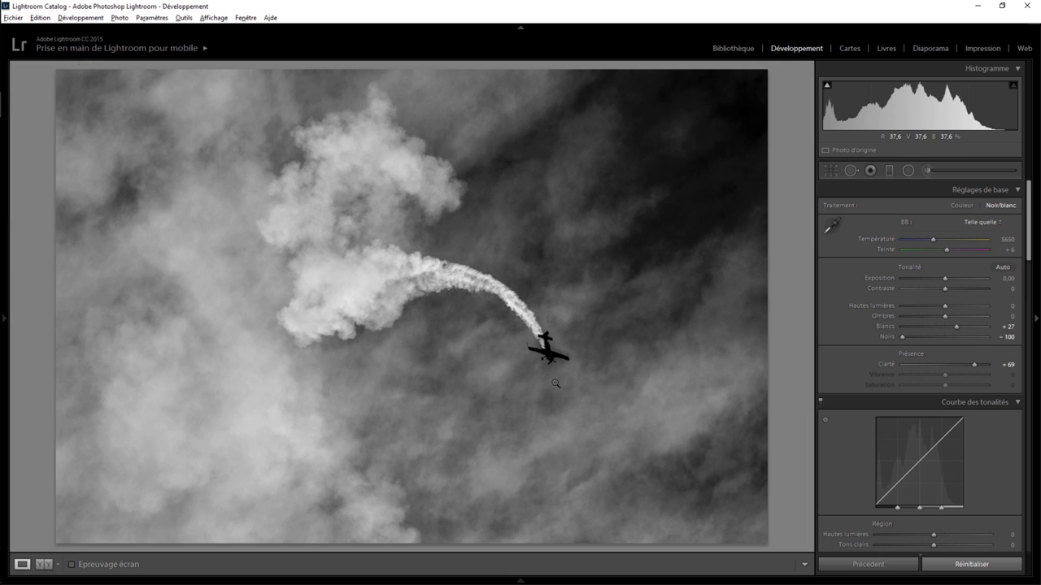
Draw an inverted radial filter around the plane with Clarity -75 and Highlights +32
click(908, 169)
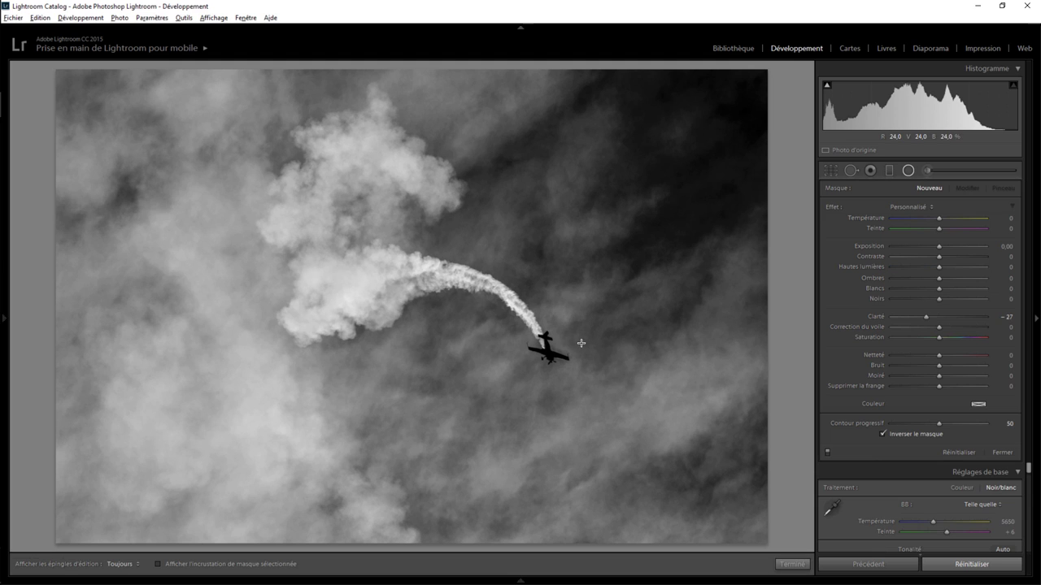
drag(549, 349, 609, 401)
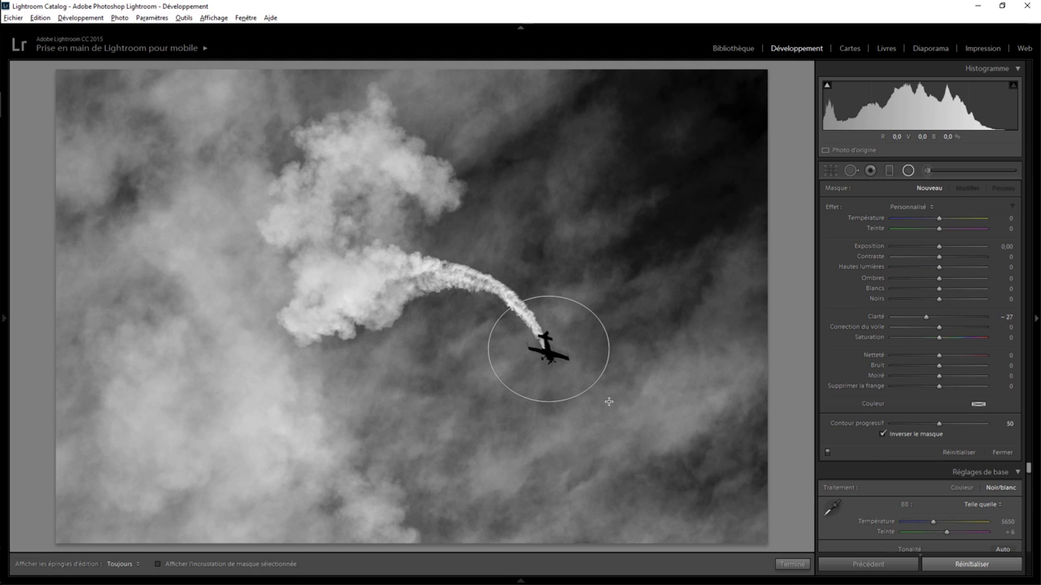
double_click(943, 319)
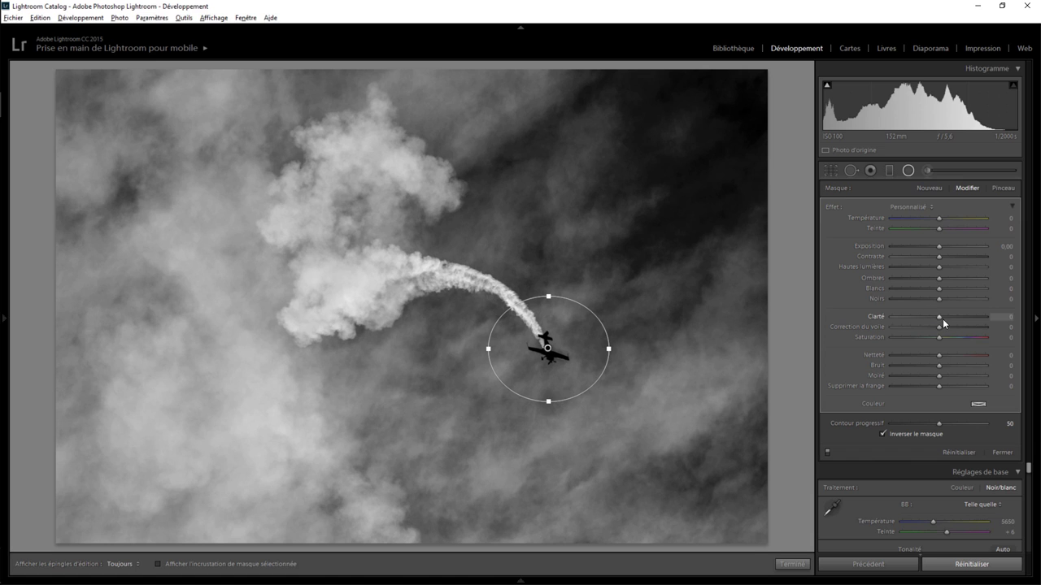
drag(939, 316, 904, 315)
mouse_move(945, 265)
mouse_down()
mouse_move(990, 263)
mouse_move(870, 271)
mouse_move(953, 266)
mouse_up()
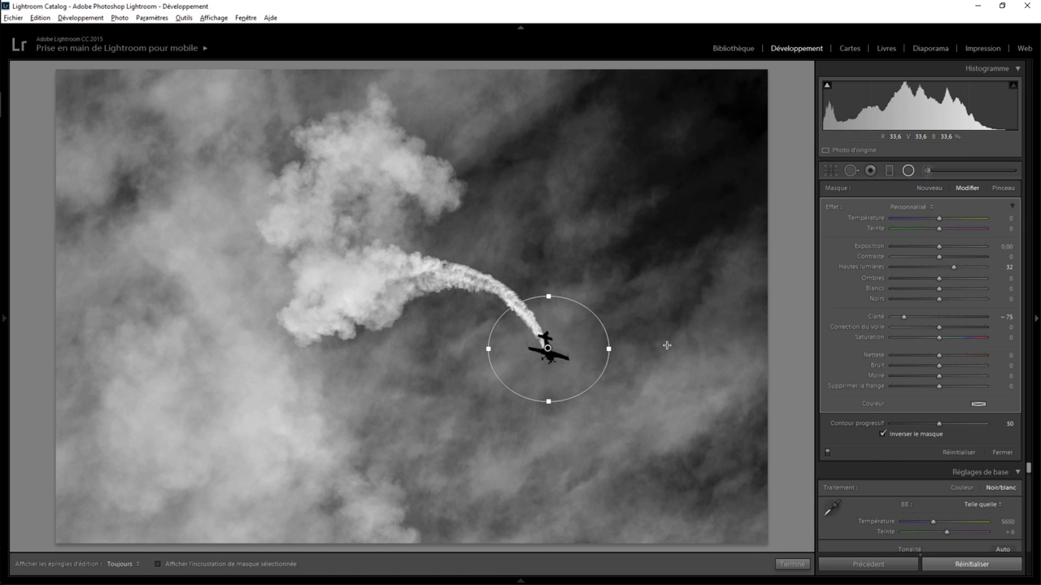
click(889, 171)
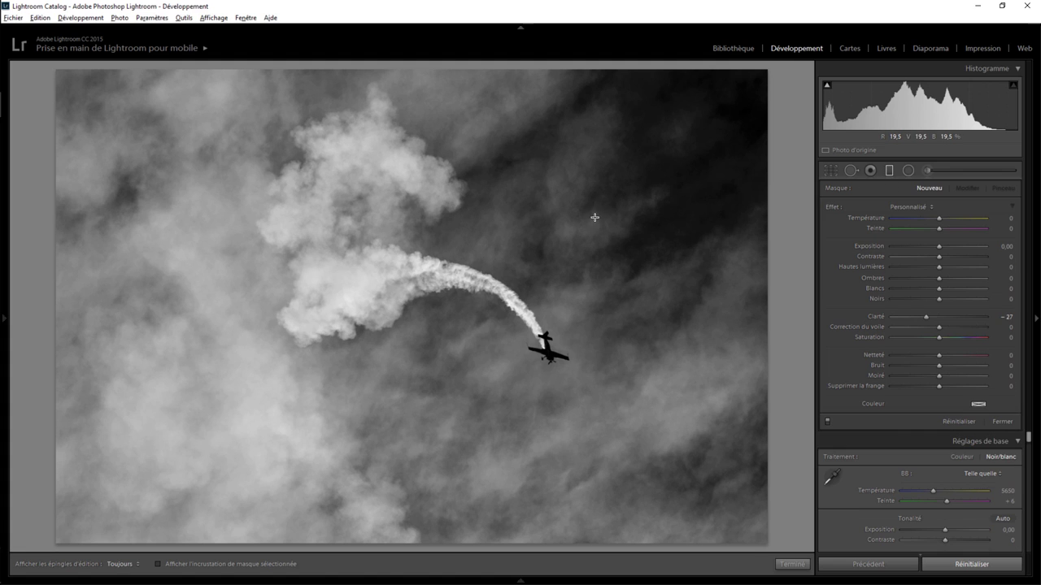
Lay a diagonal graduated filter over the upper-right sky with Exposure +0.62
drag(629, 208, 562, 269)
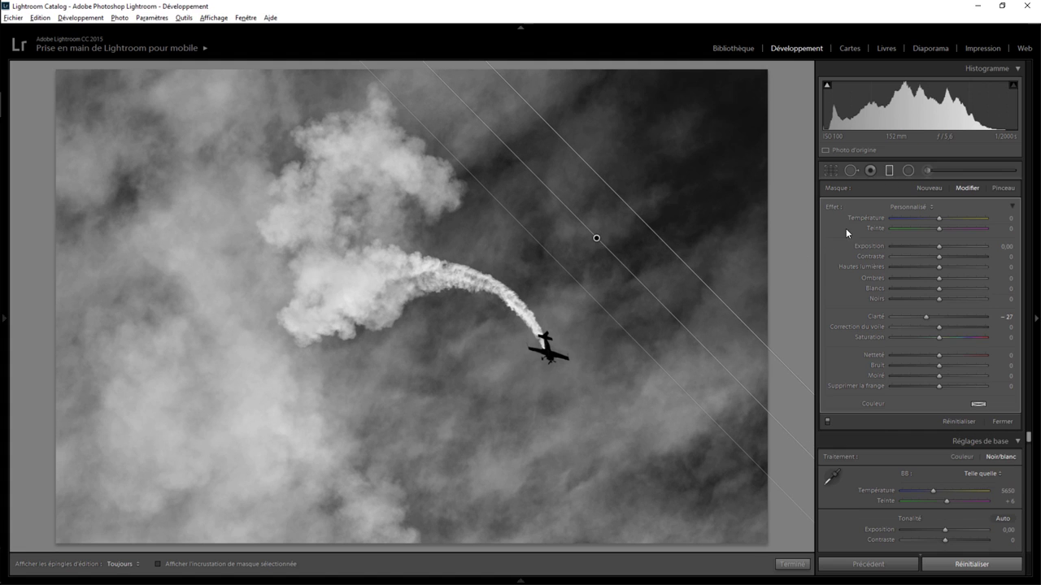
double_click(832, 207)
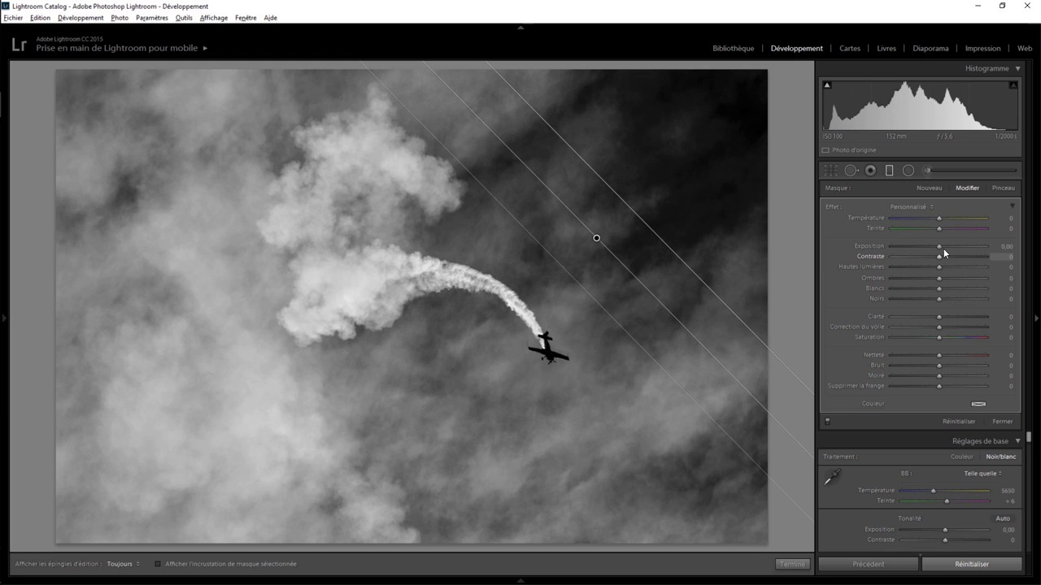
drag(940, 245, 947, 244)
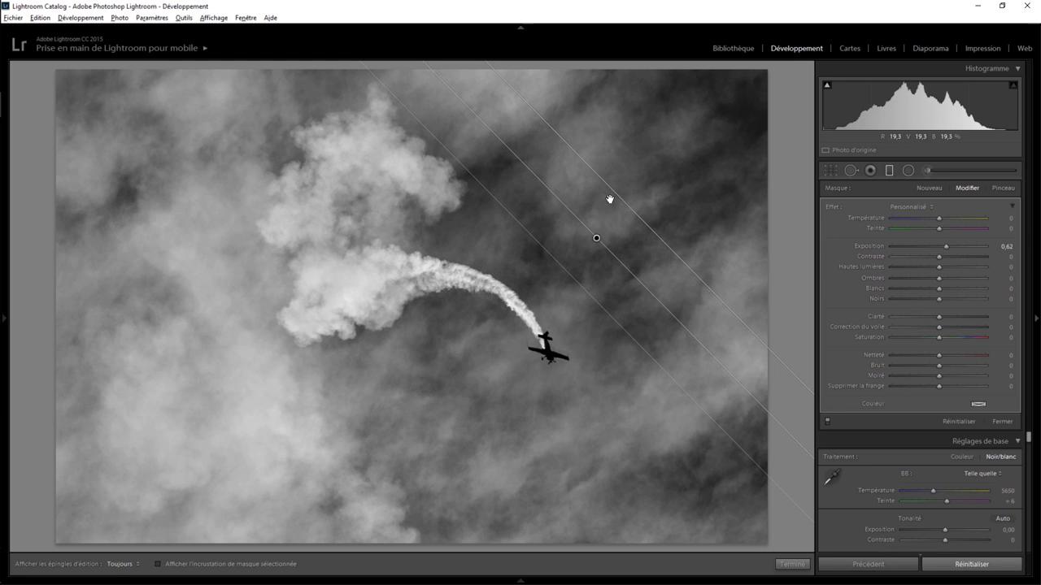
drag(597, 239, 601, 232)
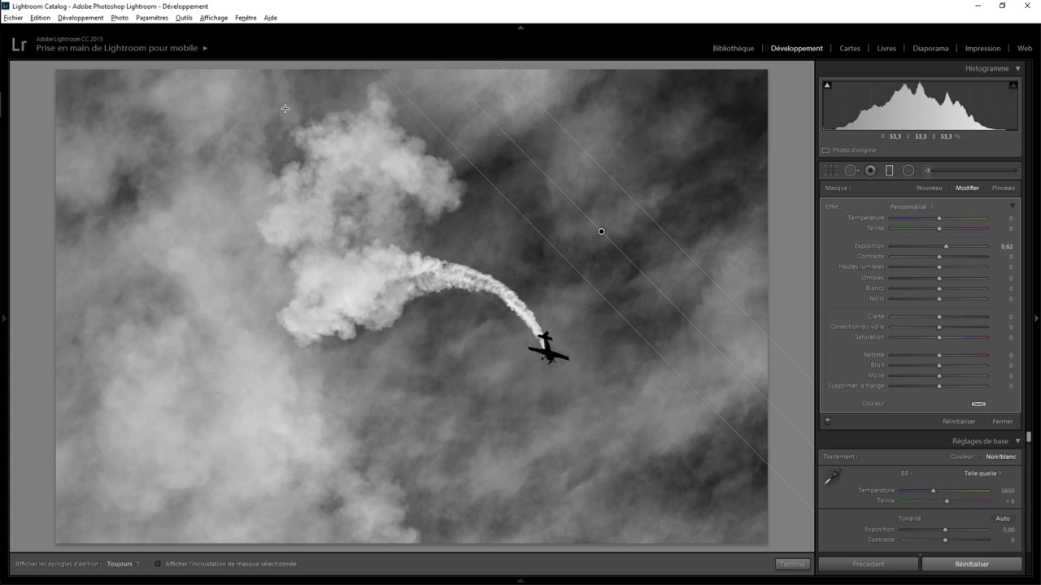
click(927, 173)
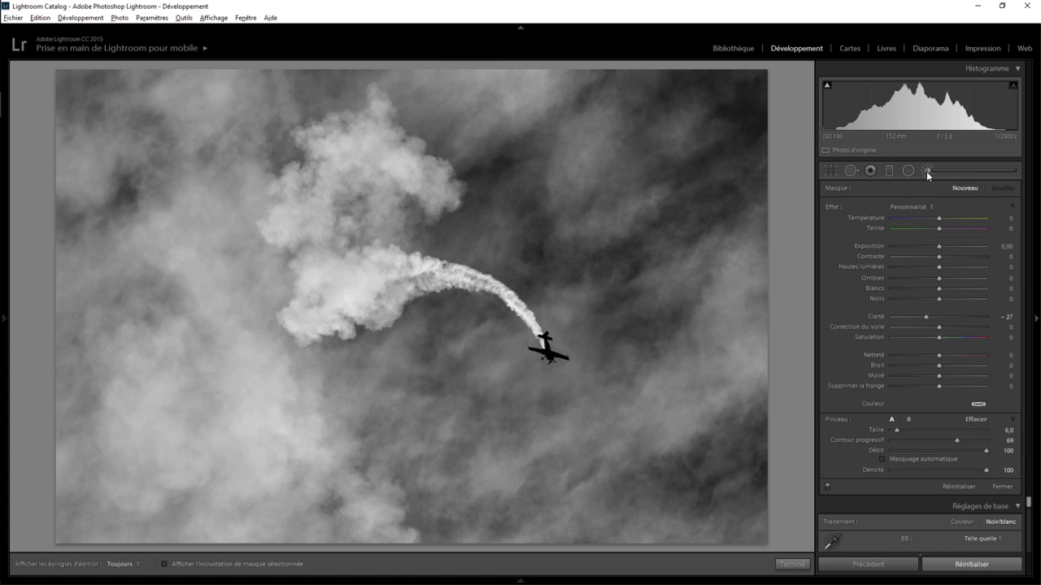
Set the adjustment brush to Exposure -0.76 and paint over the upper-left sky
double_click(831, 209)
scroll(192, 307, up, 5)
scroll(193, 306, up, 3)
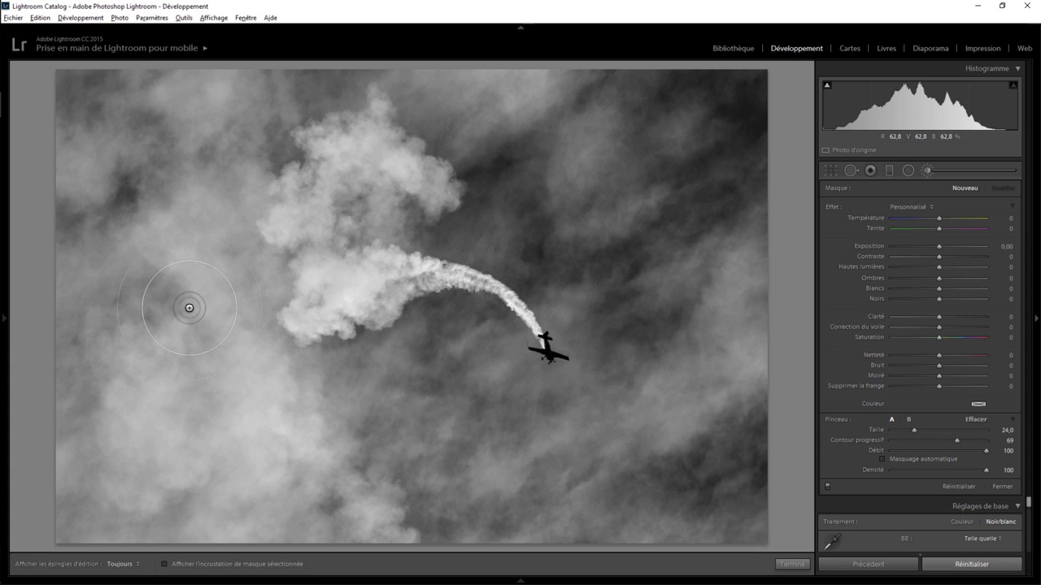
drag(931, 249, 921, 248)
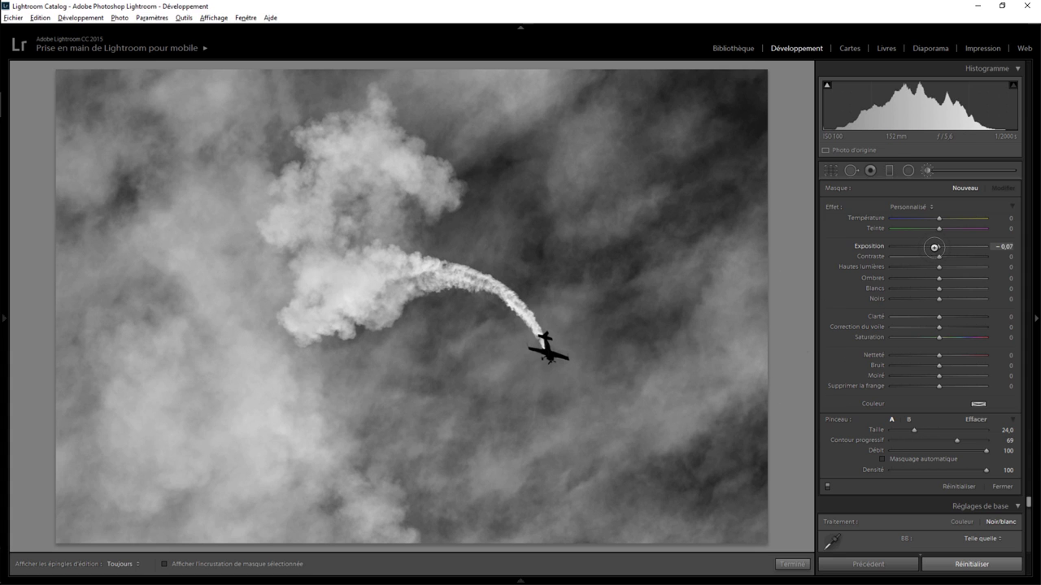
mouse_move(115, 123)
mouse_down()
mouse_move(81, 105)
mouse_move(144, 128)
mouse_move(216, 106)
mouse_move(192, 222)
mouse_move(121, 233)
mouse_move(86, 293)
mouse_move(204, 302)
mouse_move(209, 376)
mouse_move(249, 452)
mouse_move(309, 504)
mouse_move(148, 471)
mouse_move(74, 490)
mouse_move(92, 506)
mouse_move(175, 510)
mouse_up()
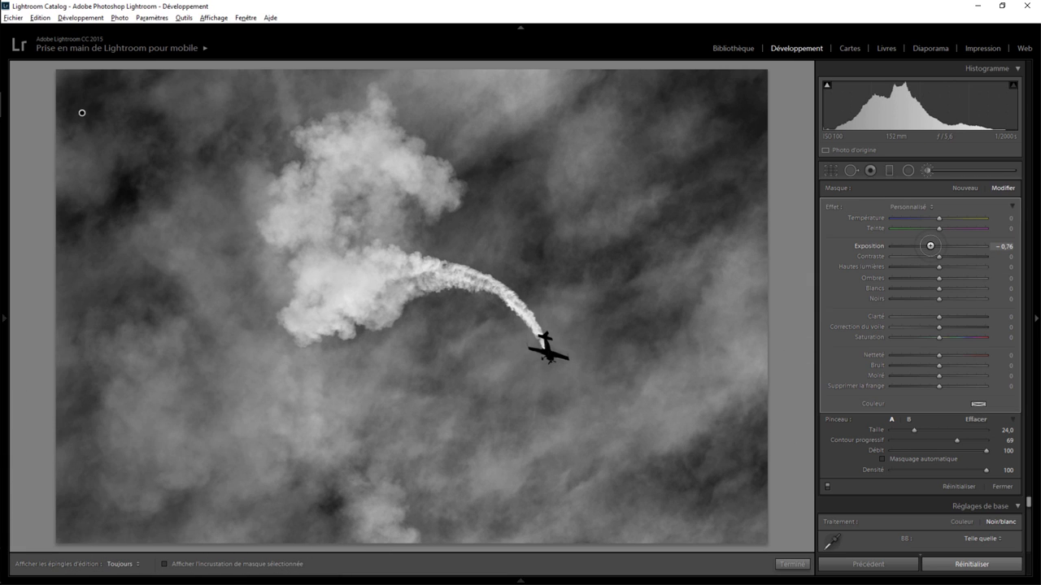
drag(932, 247, 931, 251)
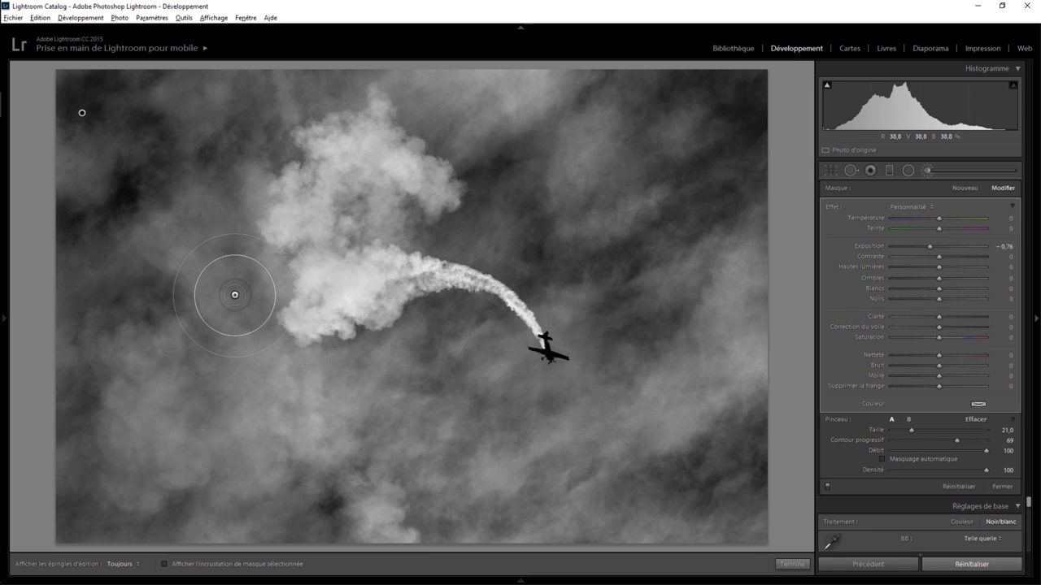
Paint more darkening onto the sky below the smoke, with edit pins hidden
scroll(233, 291, down, 5)
key(h)
key(h)
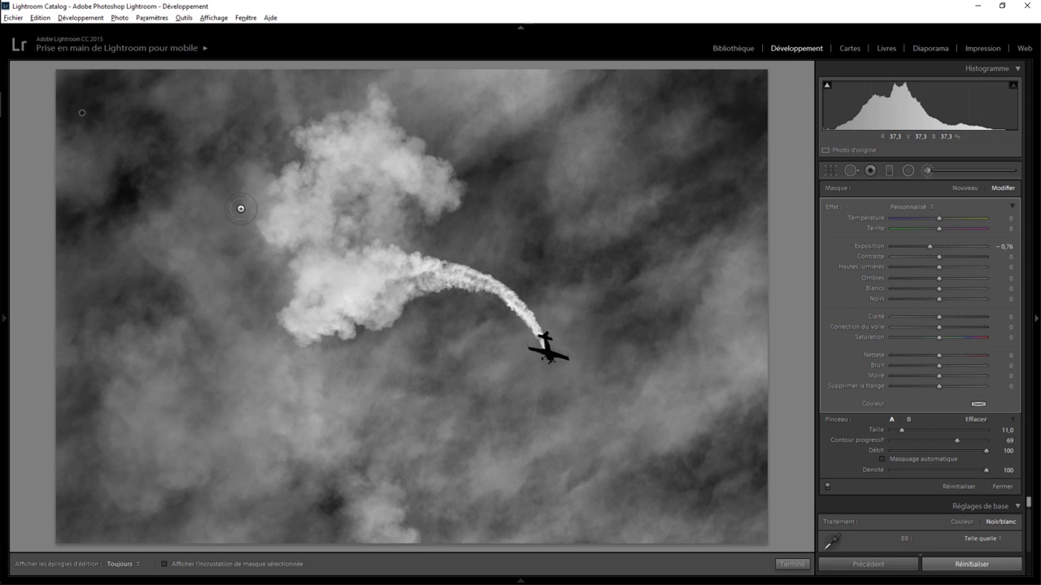
key(h)
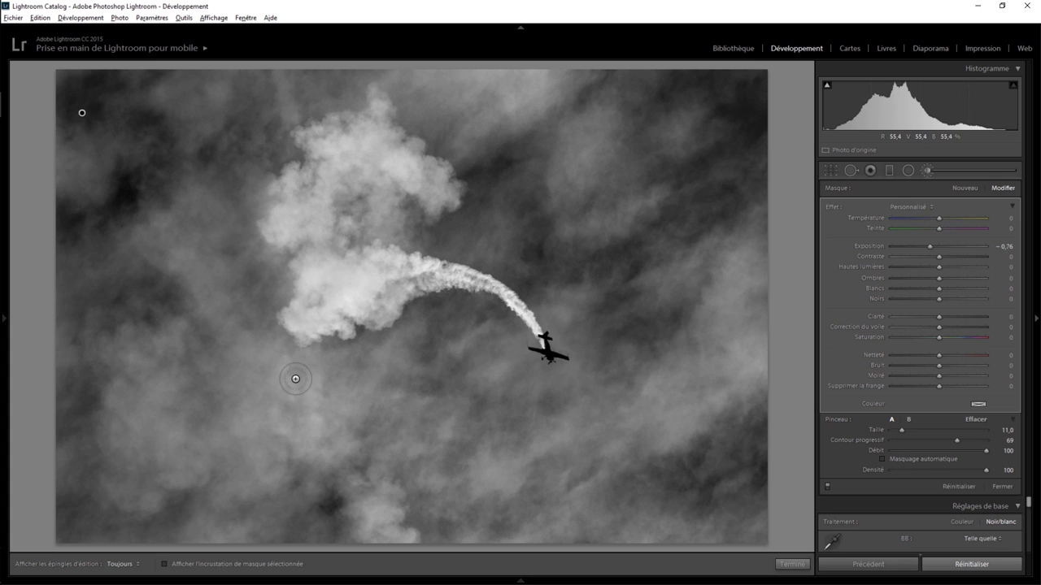
drag(287, 378, 301, 431)
key(h)
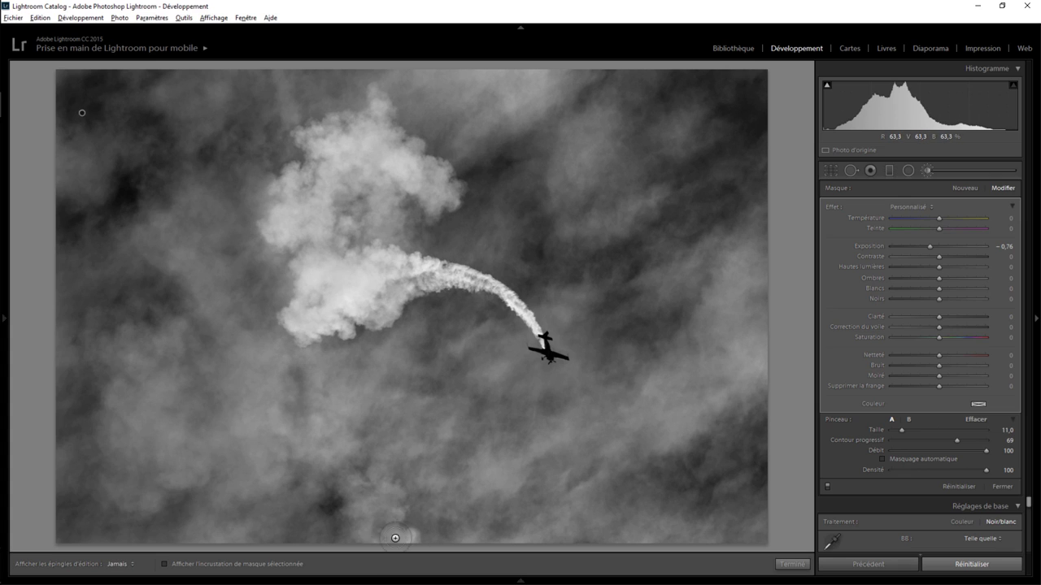
click(829, 170)
Crop the smoke photo in from the bottom-left corner and reposition it in the frame
key(r)
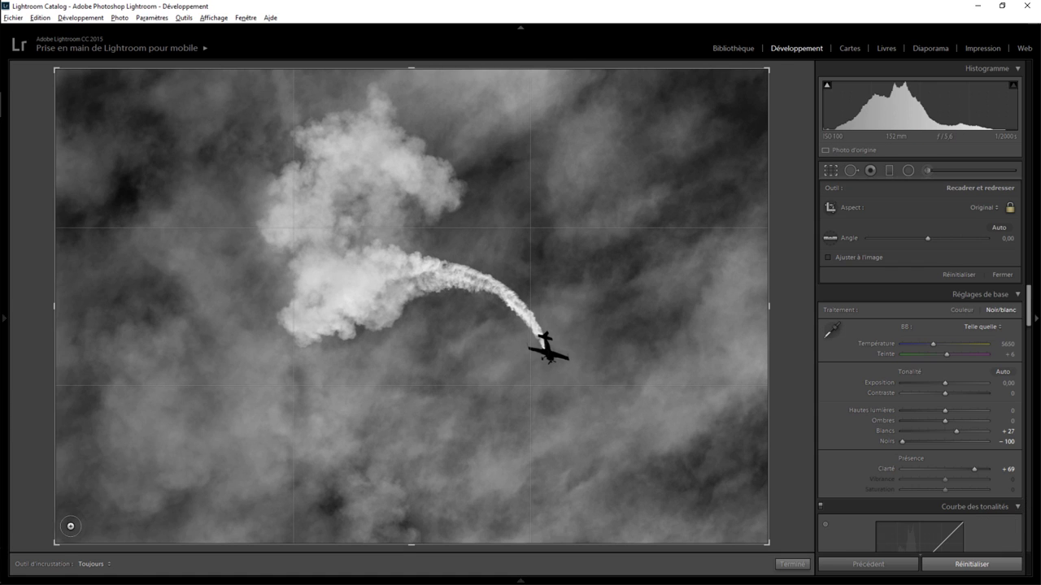
drag(61, 541, 93, 518)
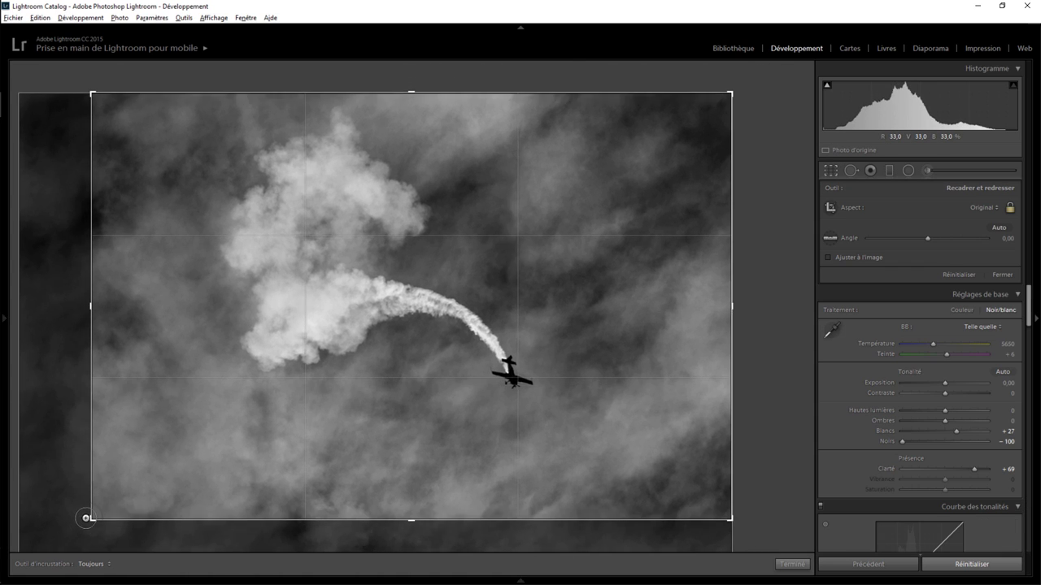
drag(470, 340, 478, 351)
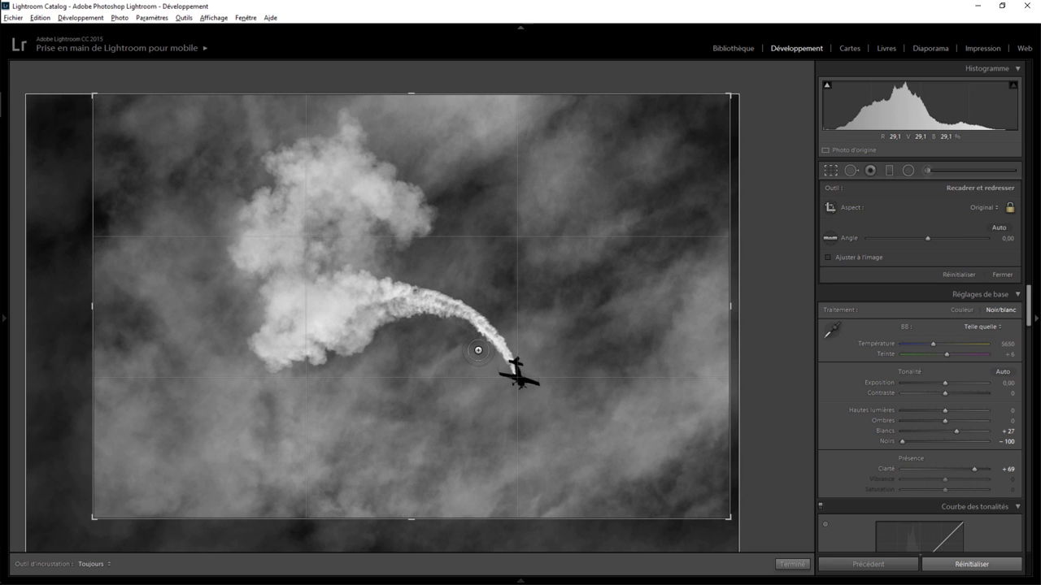
click(792, 563)
Add a -4 post-crop vignette and inspect the smoke cloud up close
drag(1028, 252, 1037, 514)
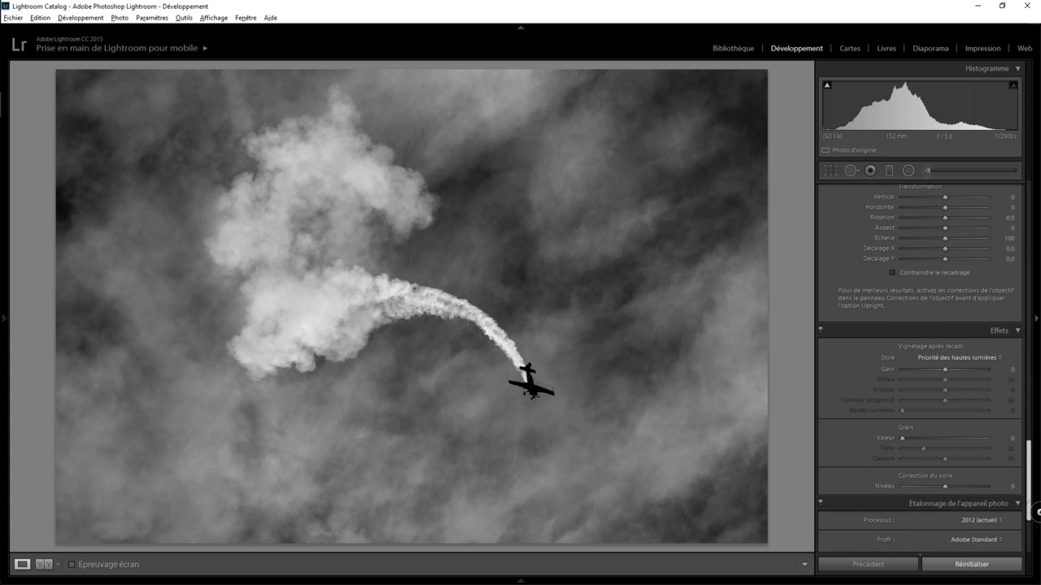
drag(945, 356, 943, 356)
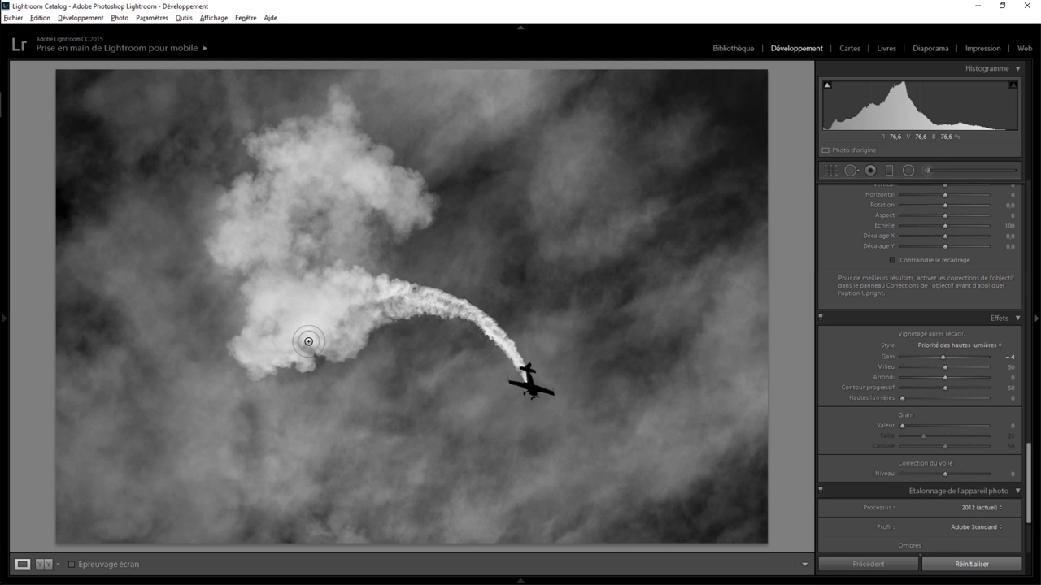
click(308, 314)
drag(308, 314, 328, 304)
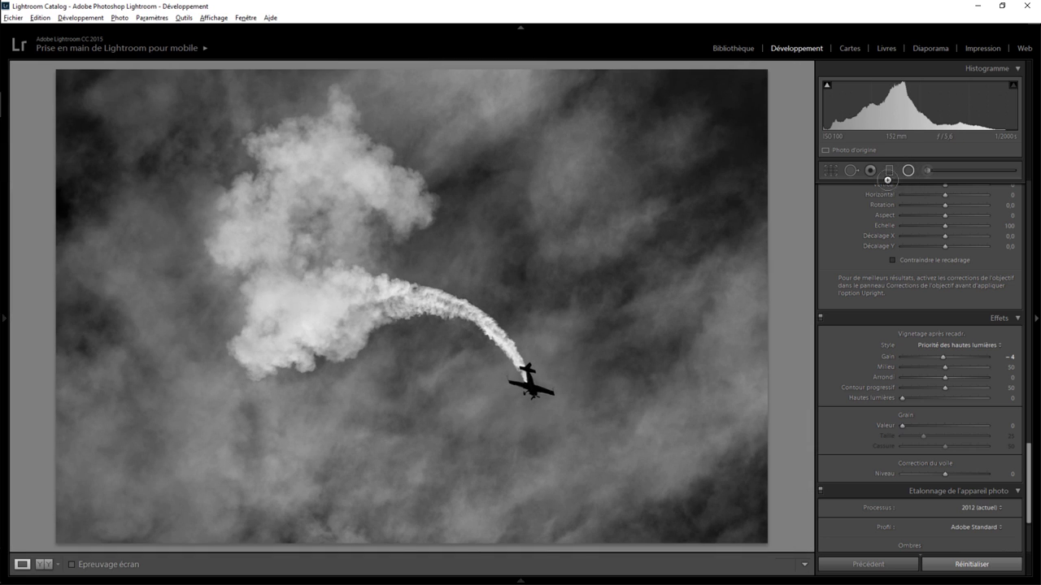
Place a radial filter on the smoke cloud with Exposure 0 and Clarity +100
click(909, 171)
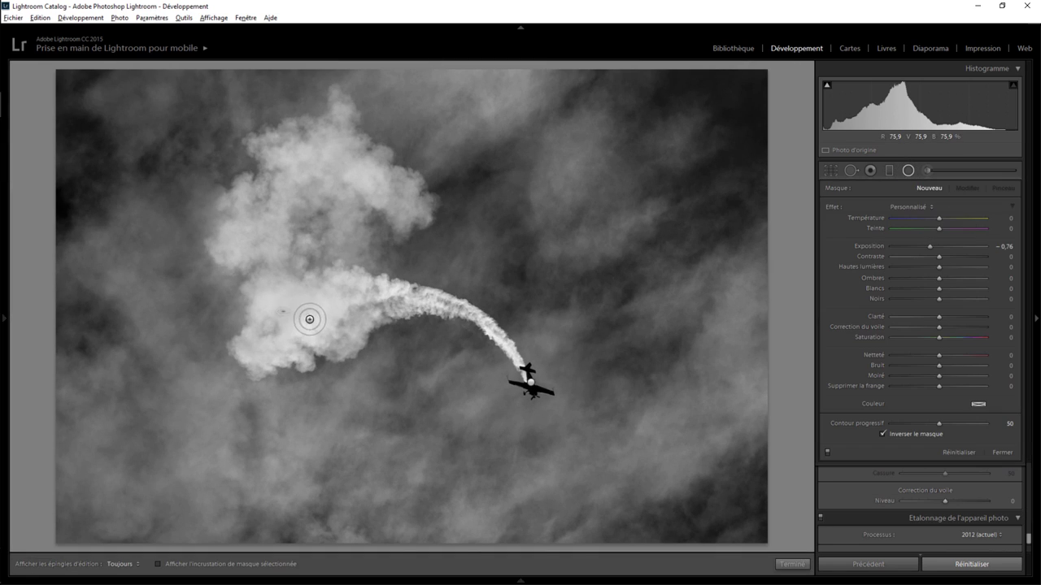
mouse_move(307, 318)
mouse_down()
mouse_move(348, 349)
mouse_move(303, 316)
mouse_up()
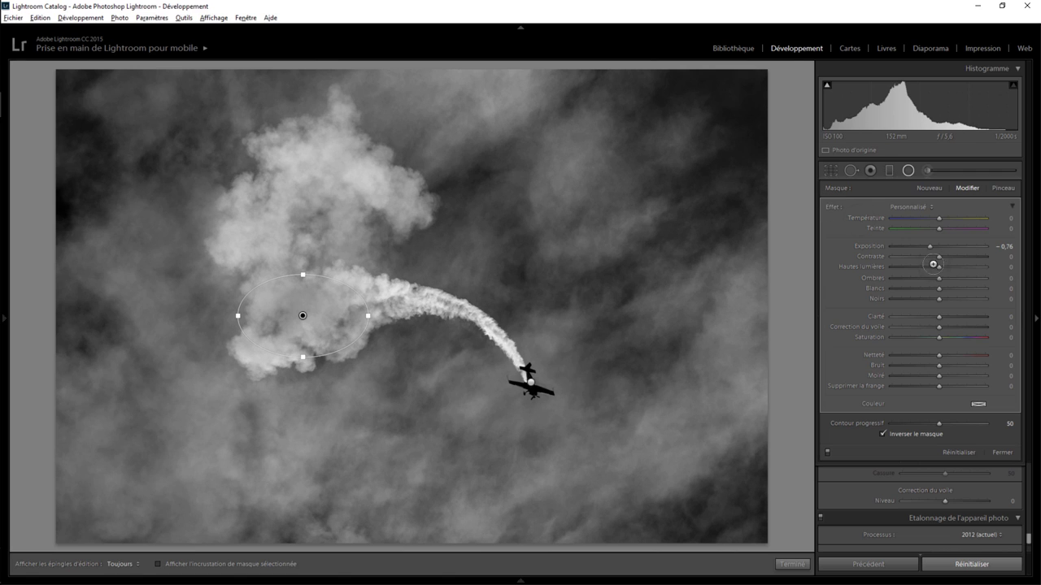
double_click(831, 206)
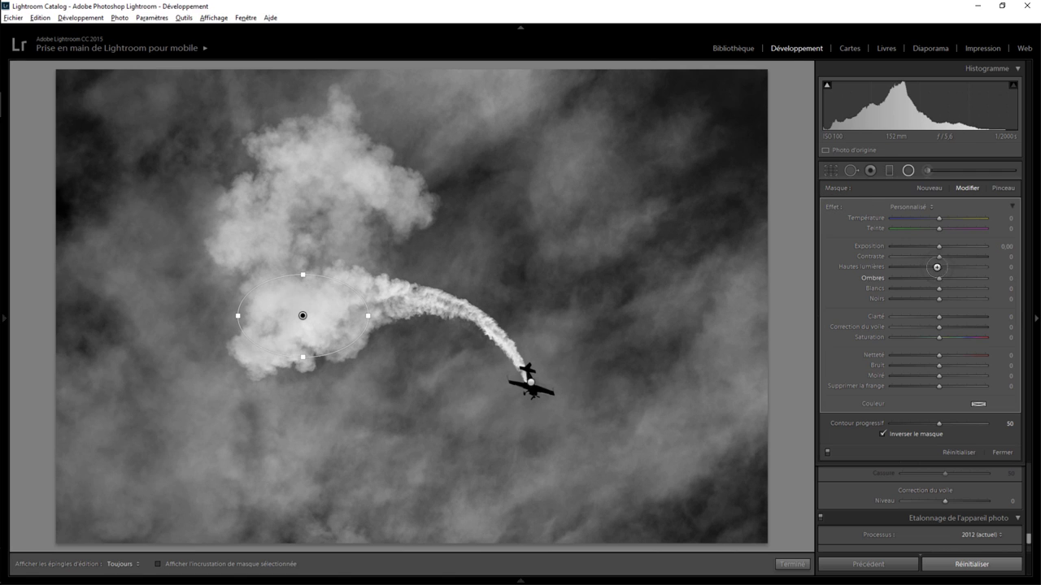
drag(940, 316, 992, 315)
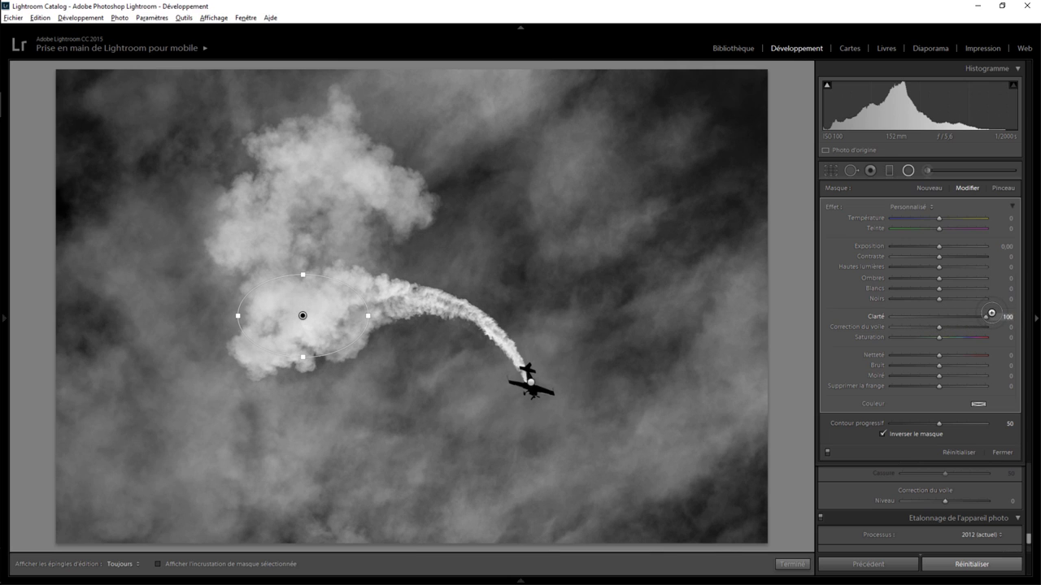
Convert the blue-sky plane photo to black and white with Blacks -95 and Whites +54
click(793, 564)
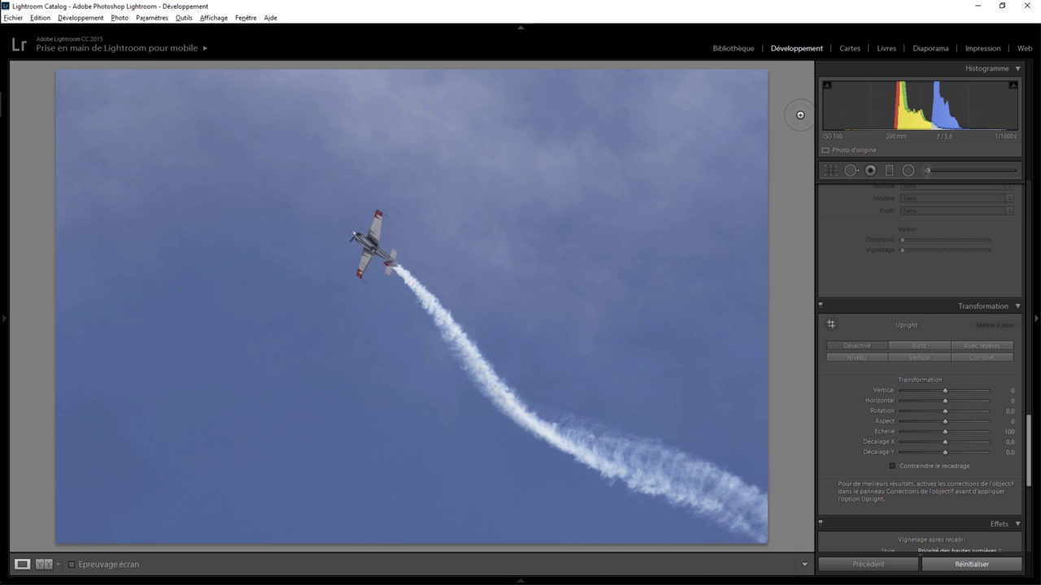
drag(1030, 427, 1036, 172)
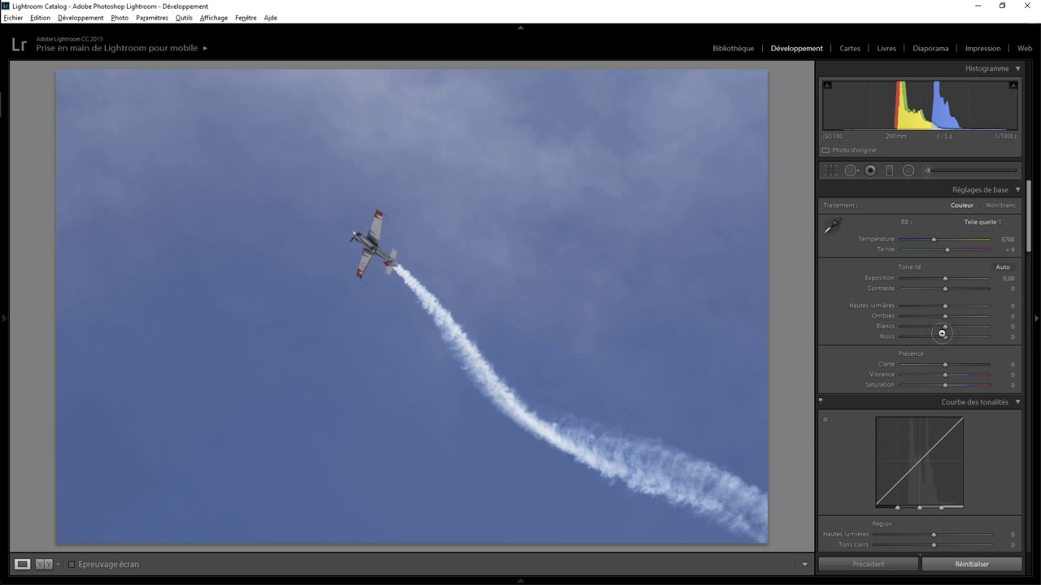
drag(944, 337, 911, 337)
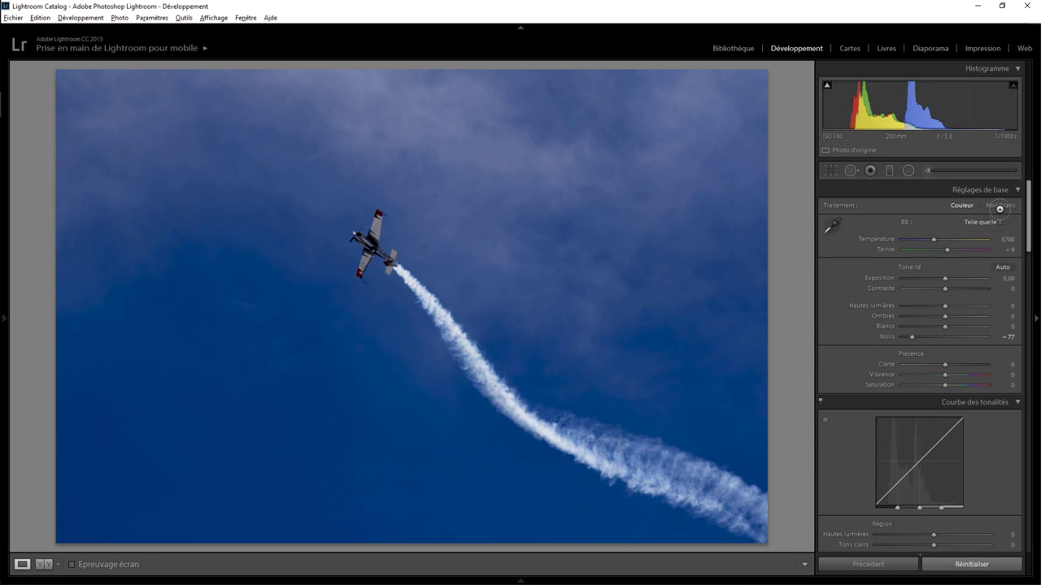
click(1000, 204)
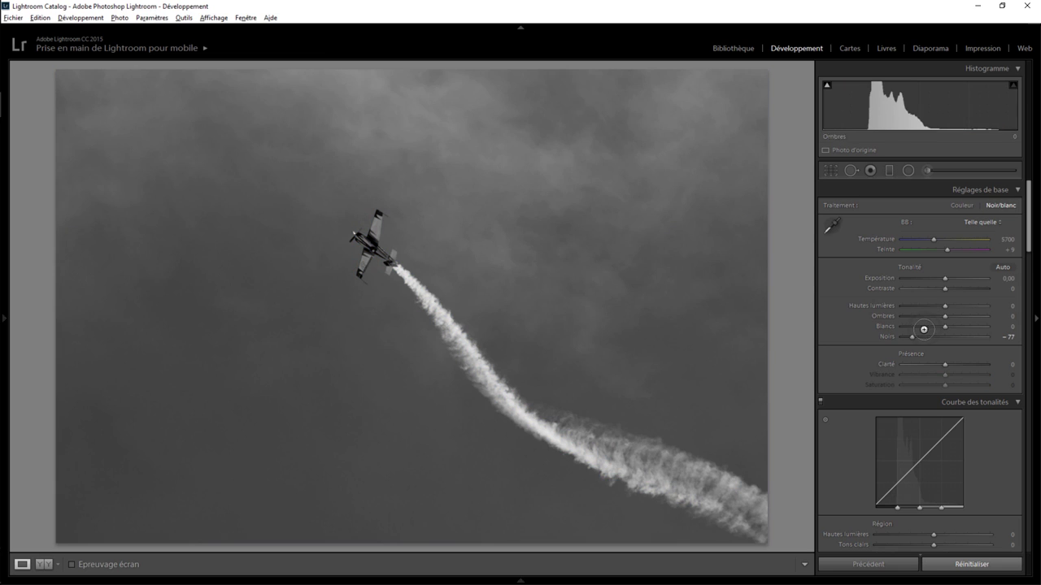
mouse_move(911, 337)
mouse_down()
mouse_move(899, 336)
mouse_move(978, 325)
mouse_move(968, 326)
mouse_up()
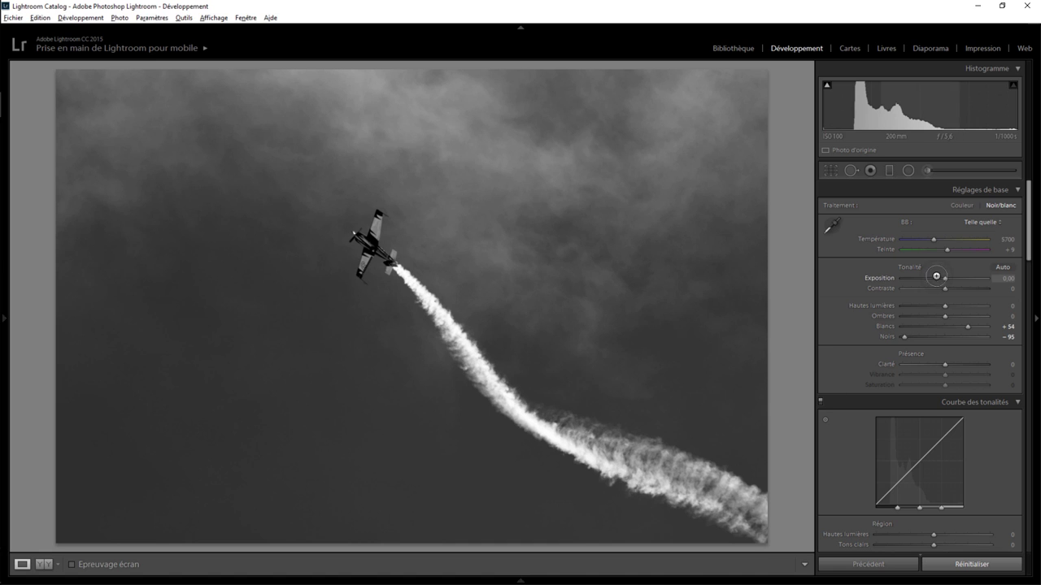
mouse_move(942, 308)
mouse_down()
mouse_move(903, 304)
mouse_move(925, 304)
mouse_up()
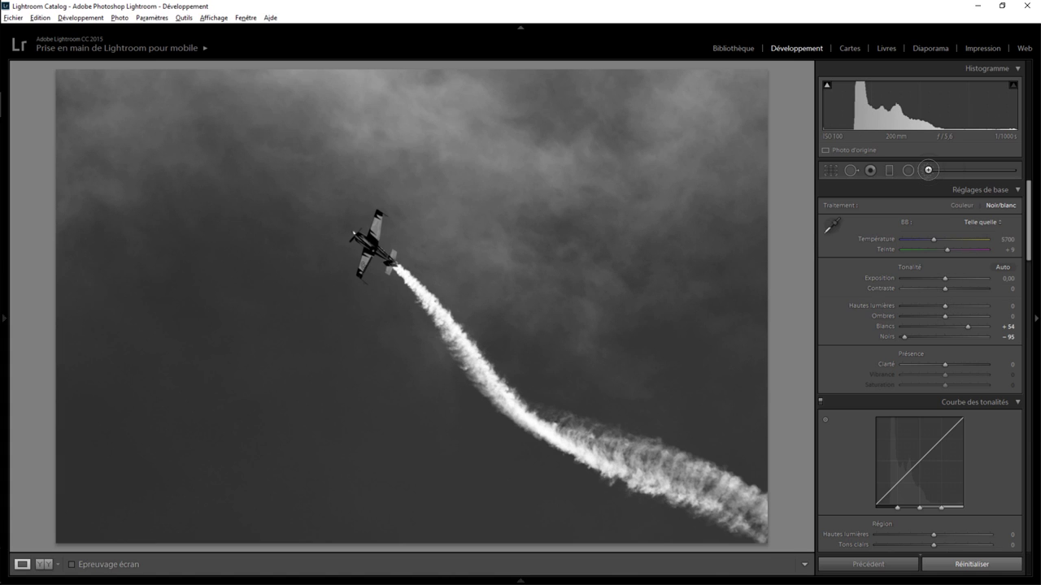
click(926, 170)
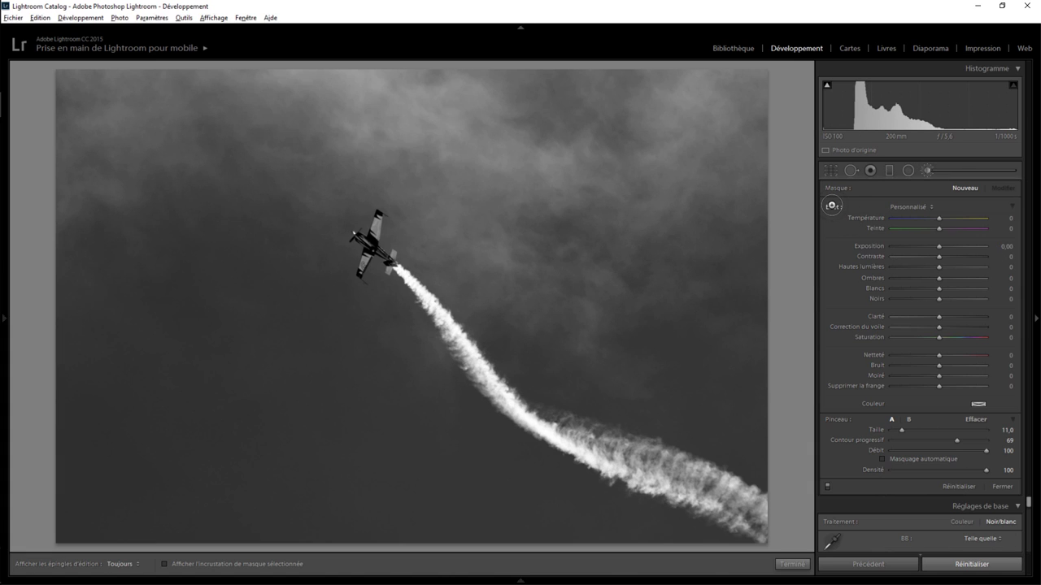
Paint a Highlights -40 brush mask at size 2.0 along the plane's smoke trail
click(919, 266)
scroll(423, 297, down, 5)
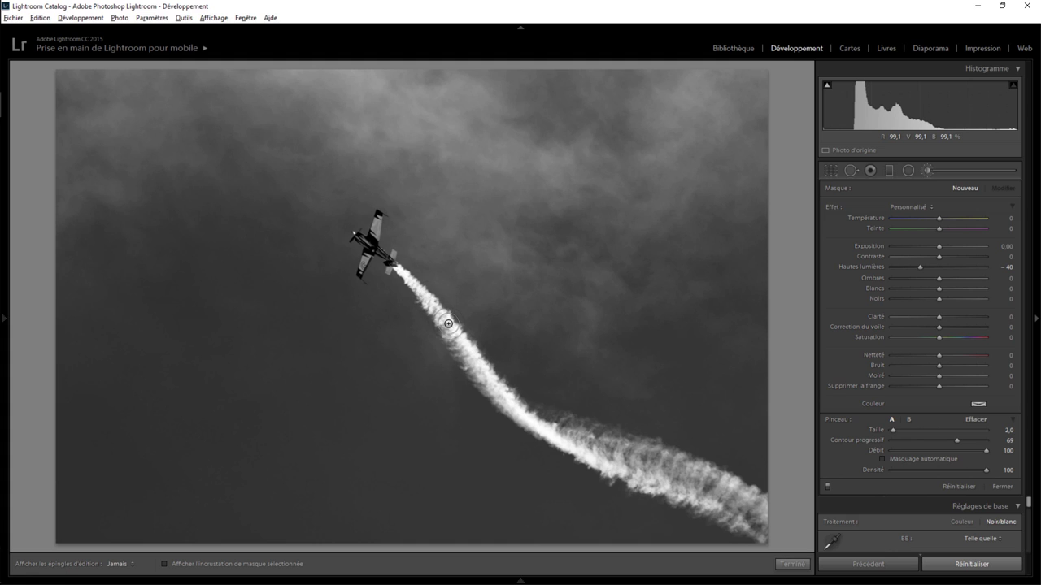
mouse_move(448, 323)
mouse_down()
mouse_move(522, 414)
mouse_move(609, 468)
mouse_up()
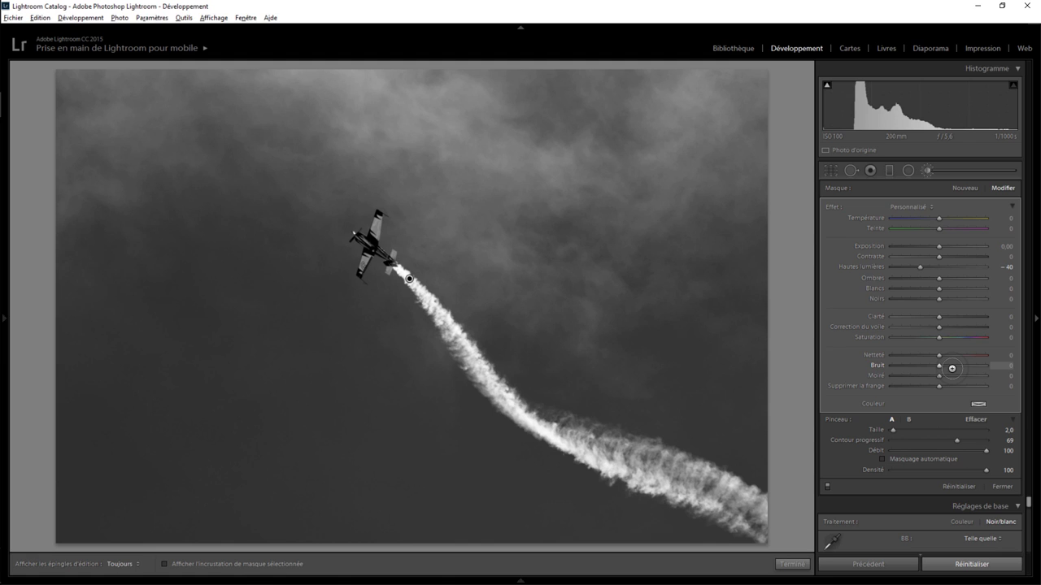
Boost overall clarity and add a -7 Highlight Priority post-crop vignette
click(1001, 484)
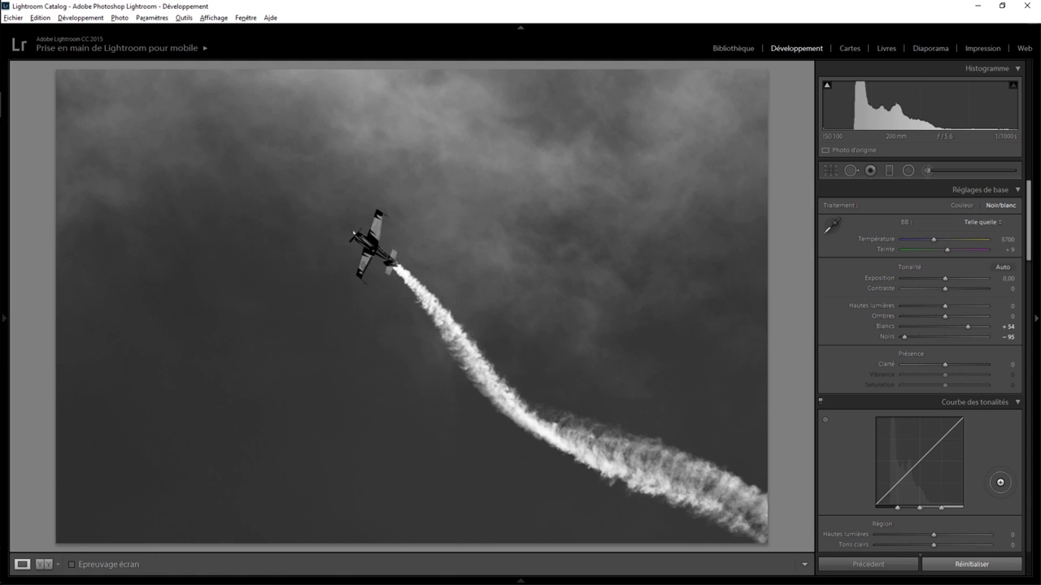
drag(945, 363, 966, 363)
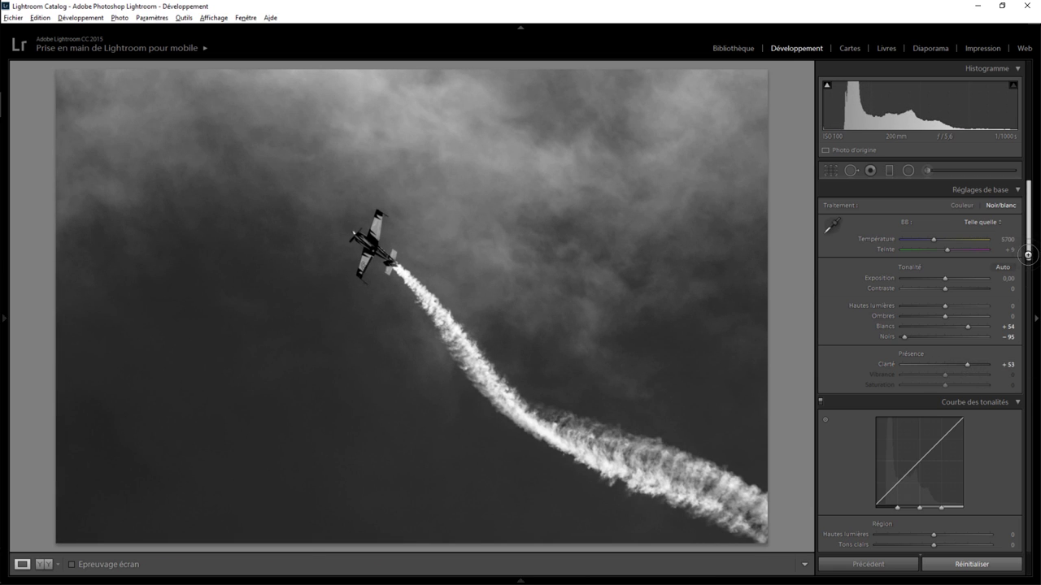
drag(1029, 252, 1037, 409)
scroll(956, 434, down, 5)
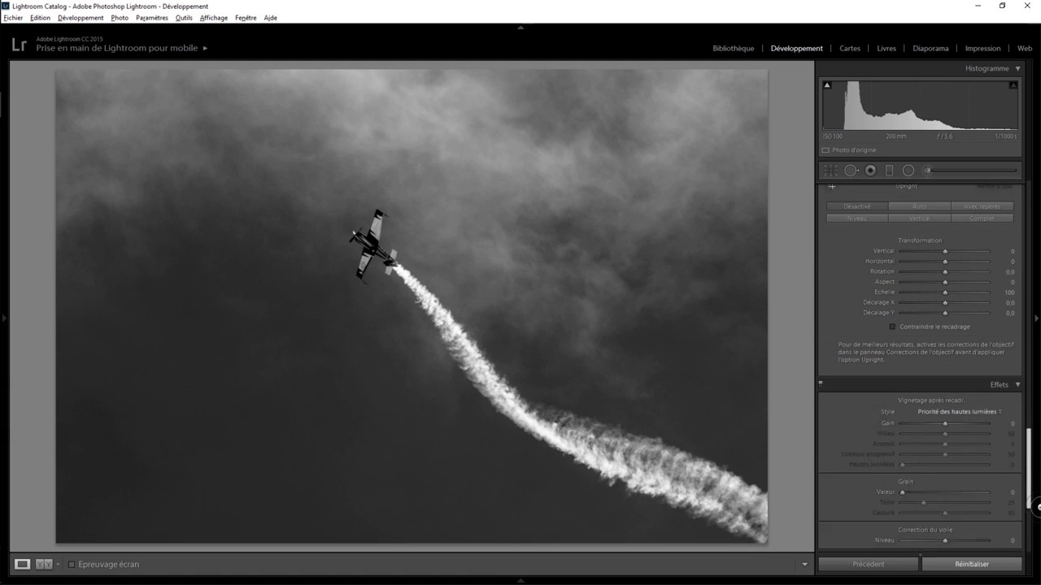
drag(942, 429, 935, 426)
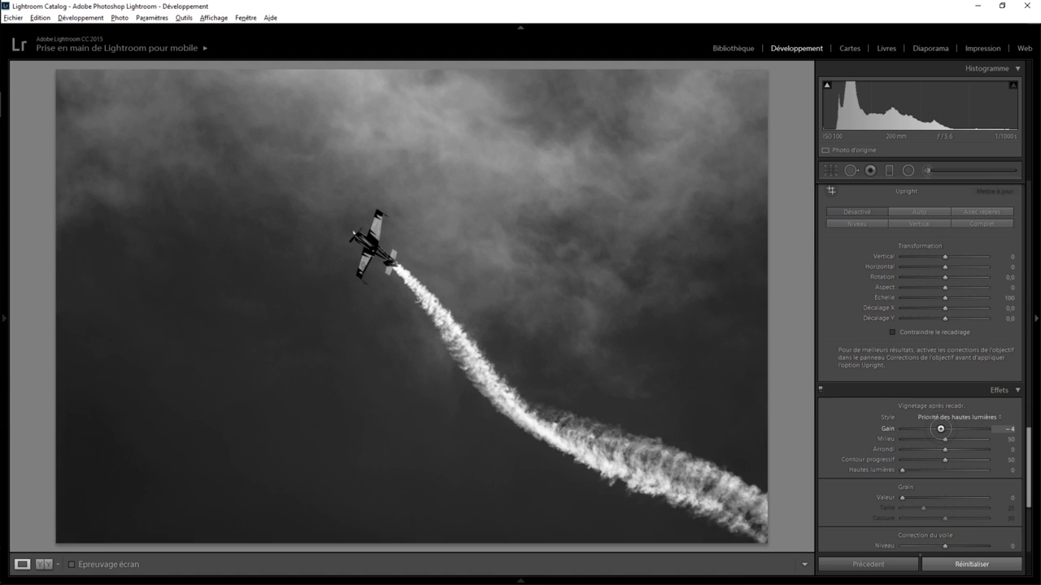
Tighten the crop from the bottom-left corner and shift the photo's framing inside it
click(830, 173)
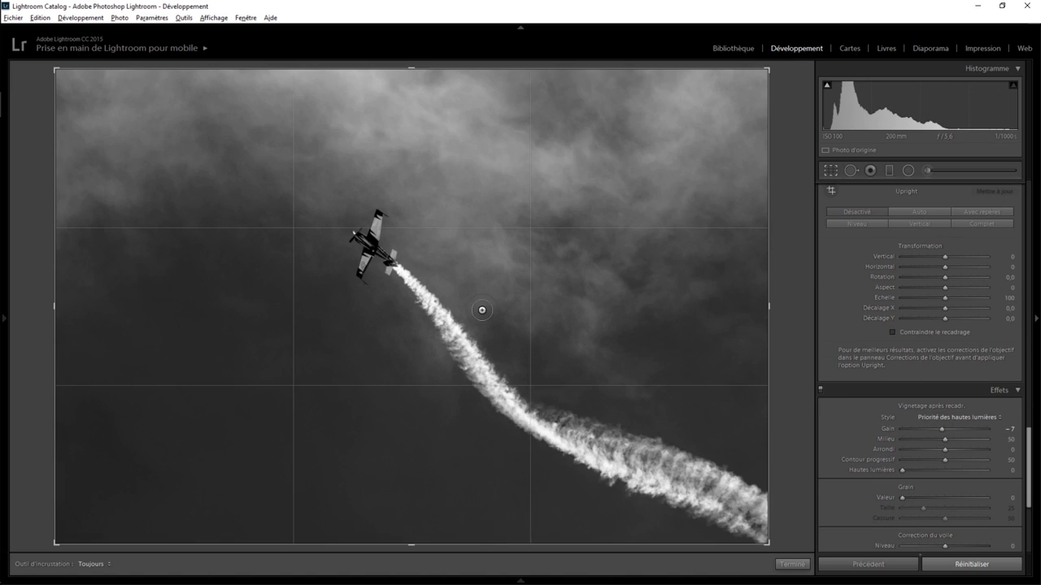
drag(57, 543, 87, 520)
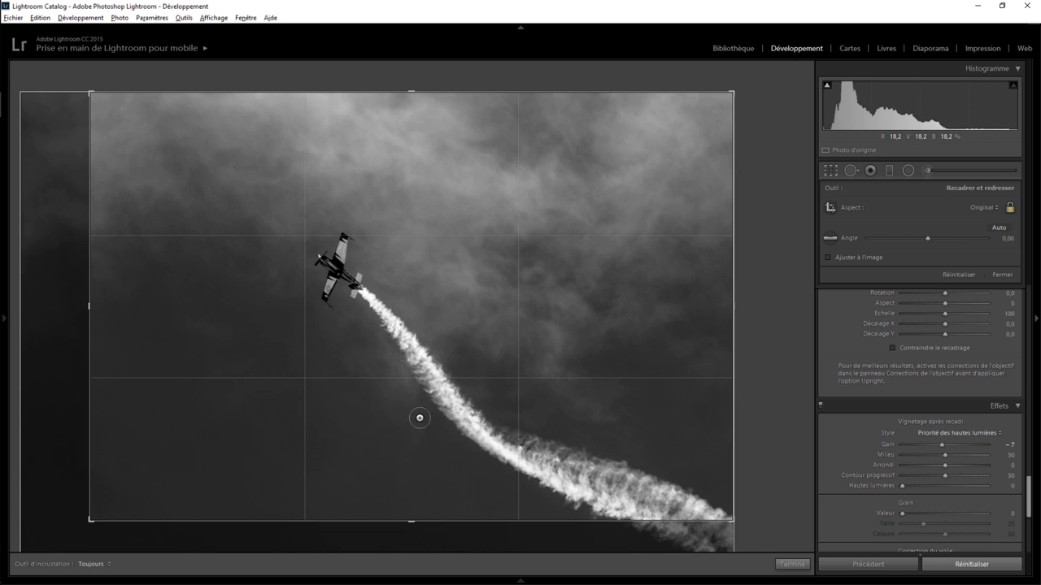
drag(433, 417, 433, 390)
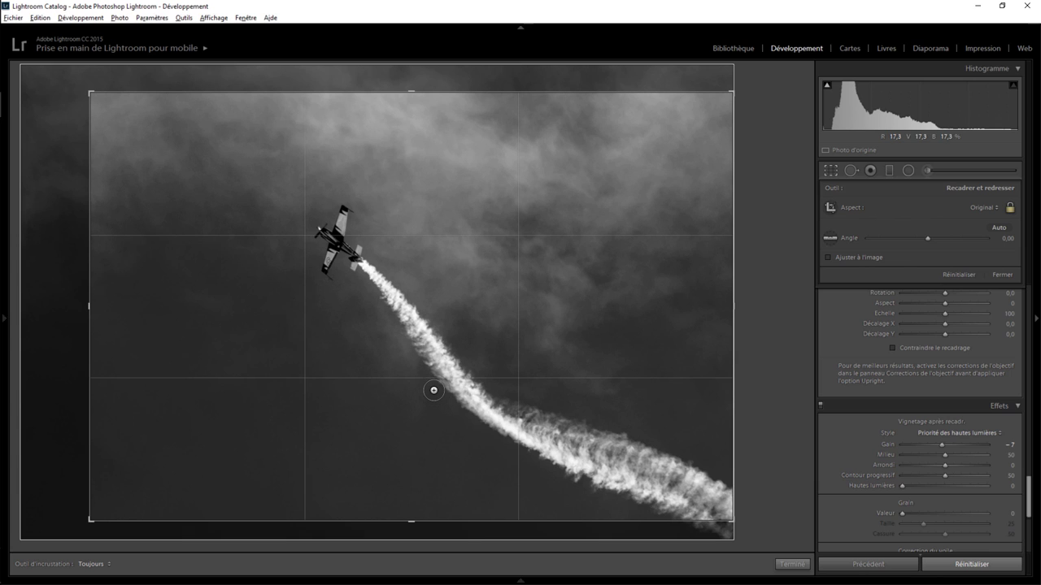
click(804, 564)
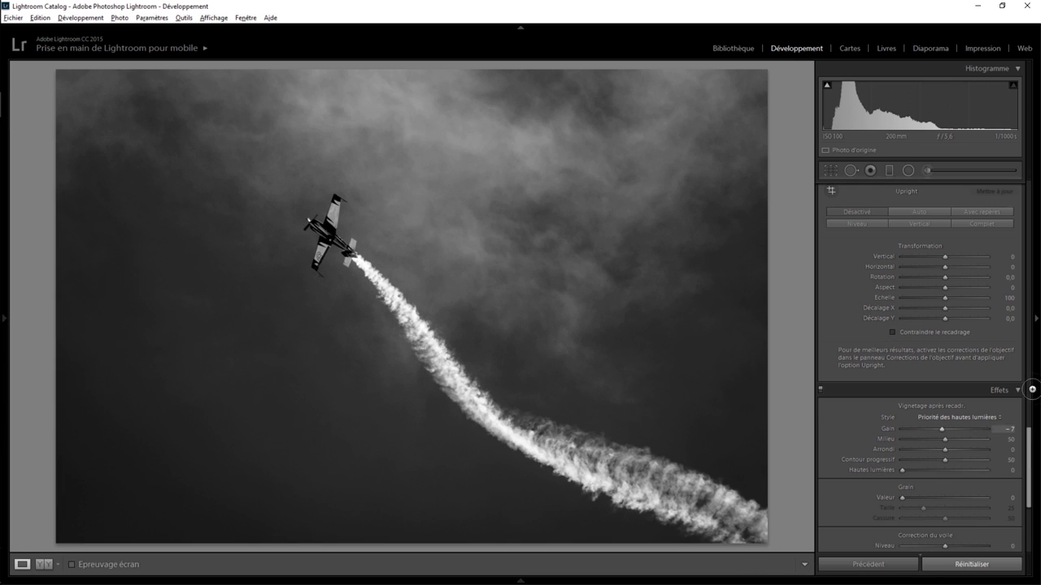
Set the post-crop vignette to -15 and Clarity to +86, then zoom to 1:1 on the plane
mouse_move(1027, 431)
mouse_down()
mouse_move(1032, 157)
mouse_move(1035, 443)
mouse_up()
drag(941, 415, 938, 416)
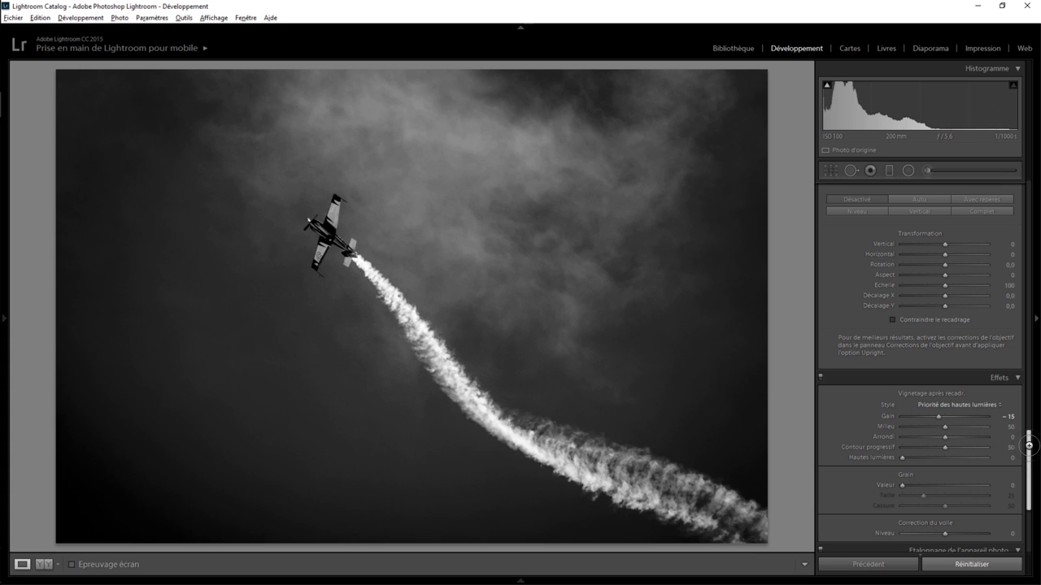
drag(1030, 446, 1024, 202)
scroll(969, 255, up, 2)
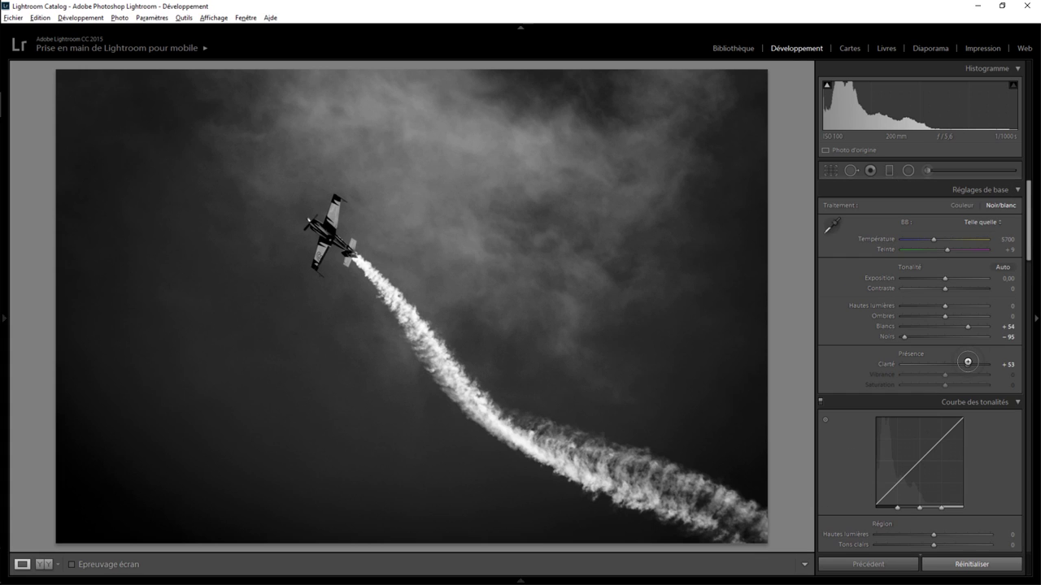
drag(967, 361, 976, 365)
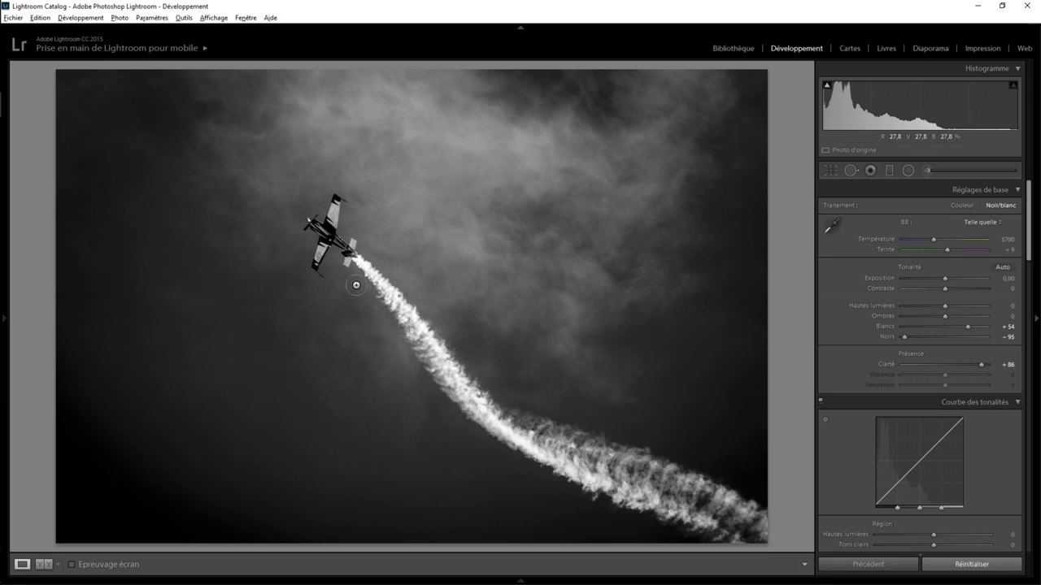
click(325, 230)
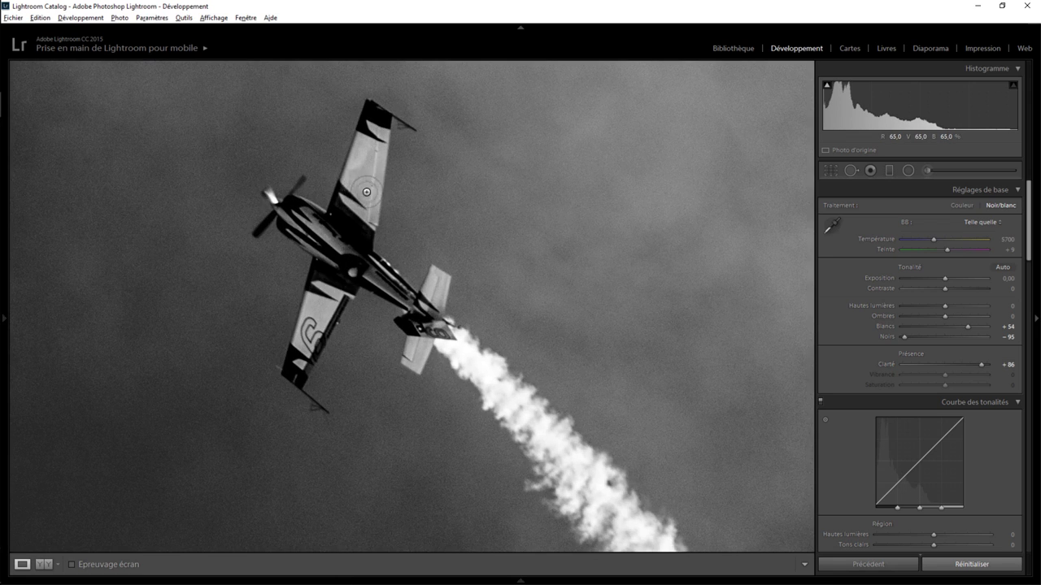
Brush brightness onto the plane's upper wing at 0.25 exposure
click(926, 169)
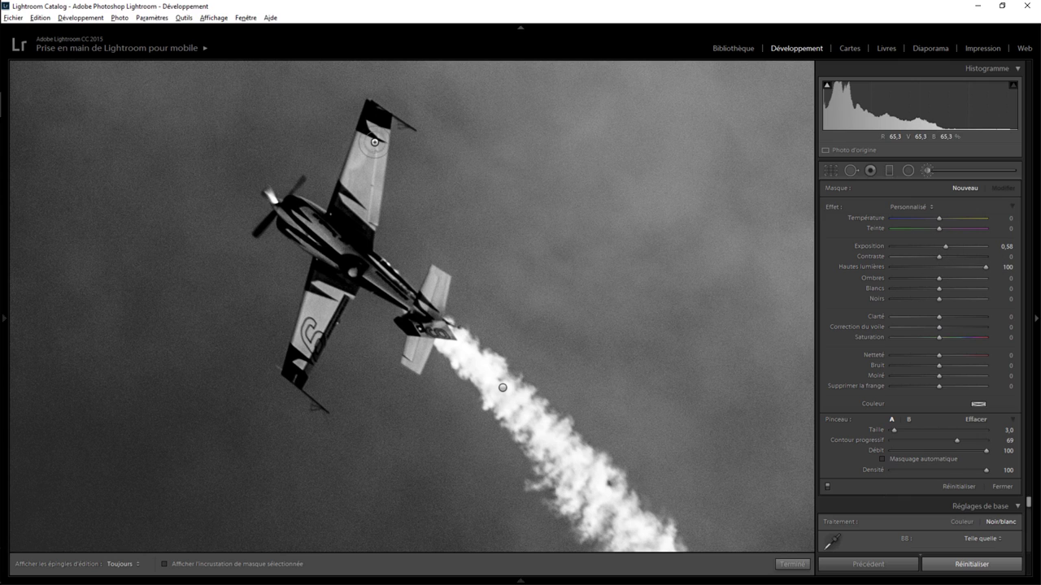
drag(368, 145, 374, 183)
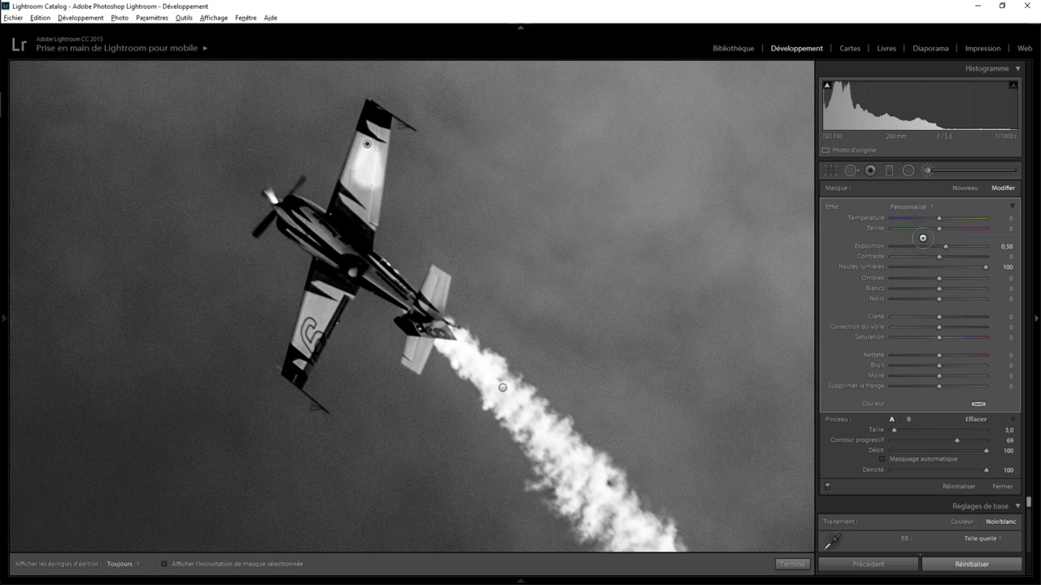
drag(941, 246, 939, 245)
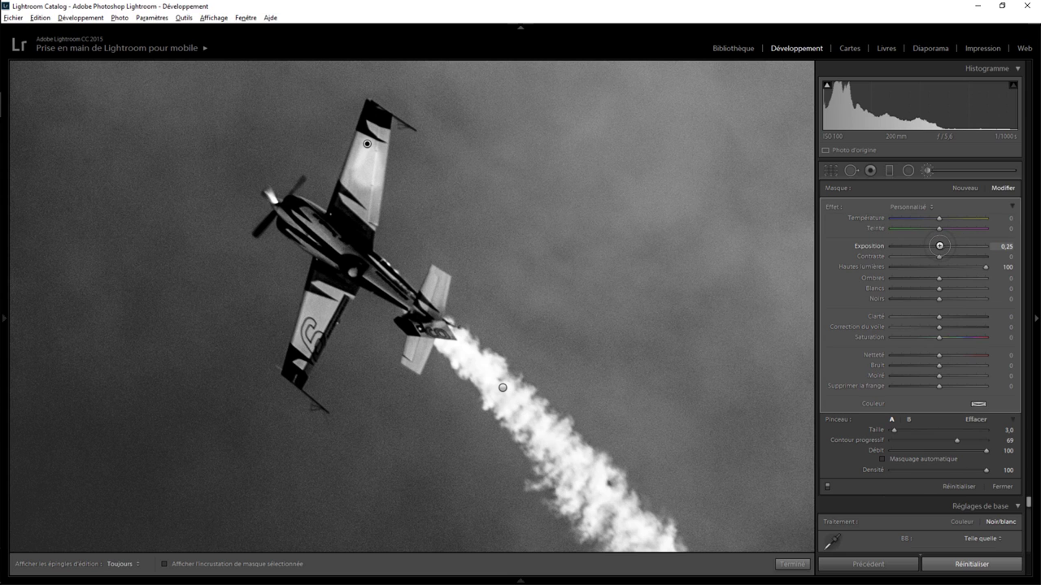
key(h)
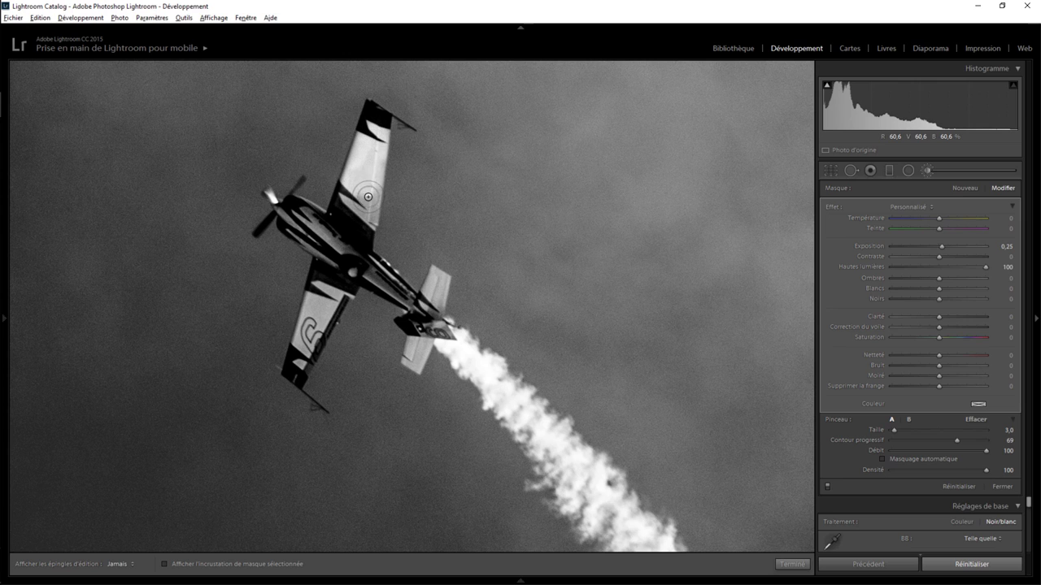
key(h)
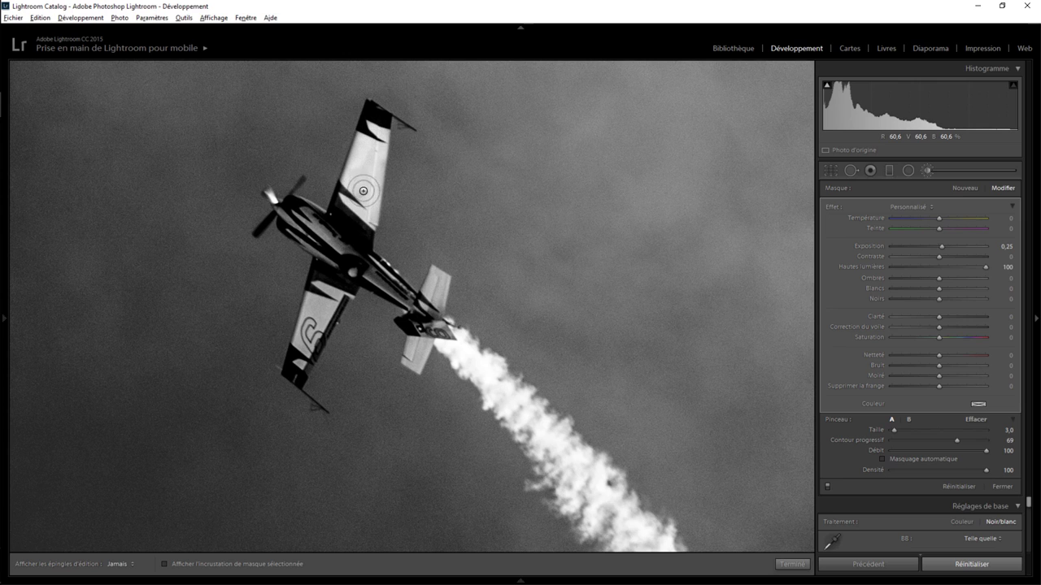
key(h)
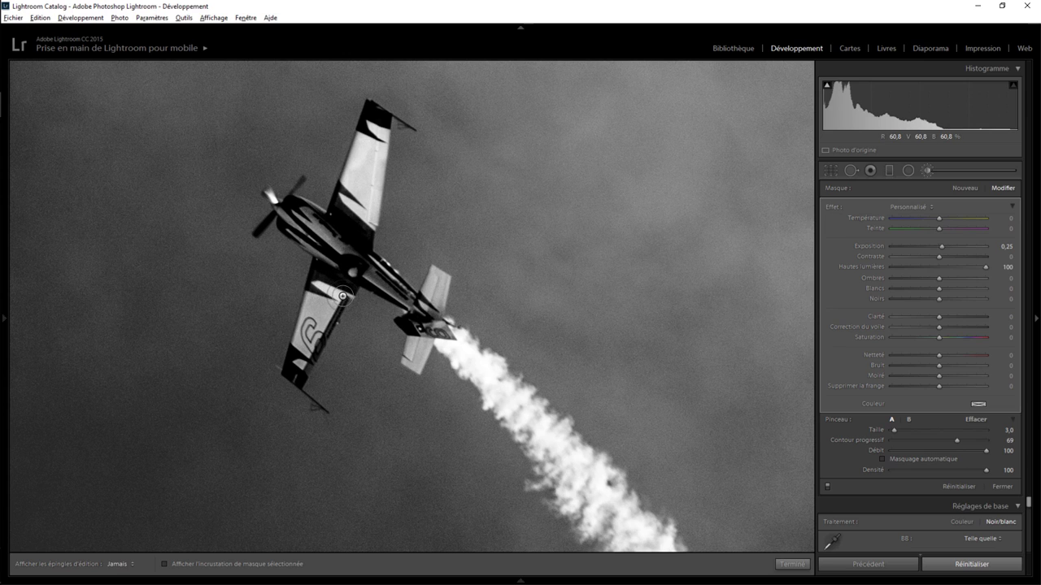
Extend the brush to the lower wing and tail fin, then finish and zoom out
drag(330, 305, 300, 365)
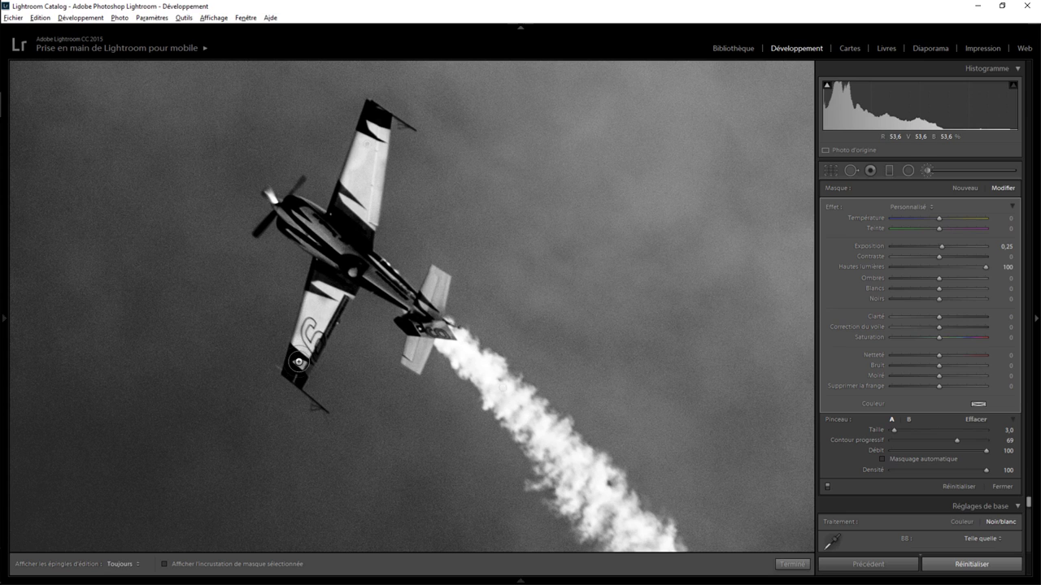
key(h)
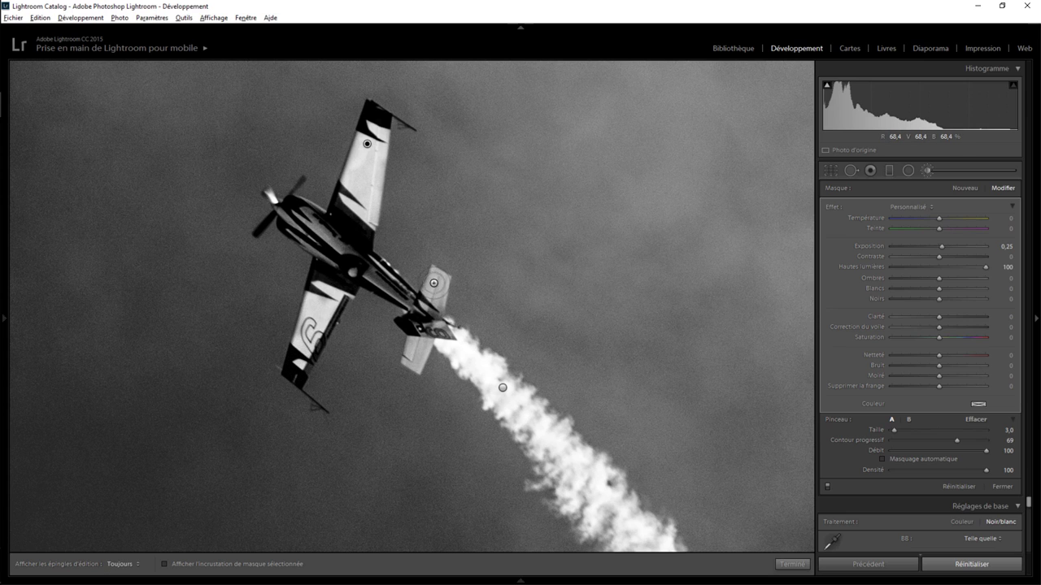
key(h)
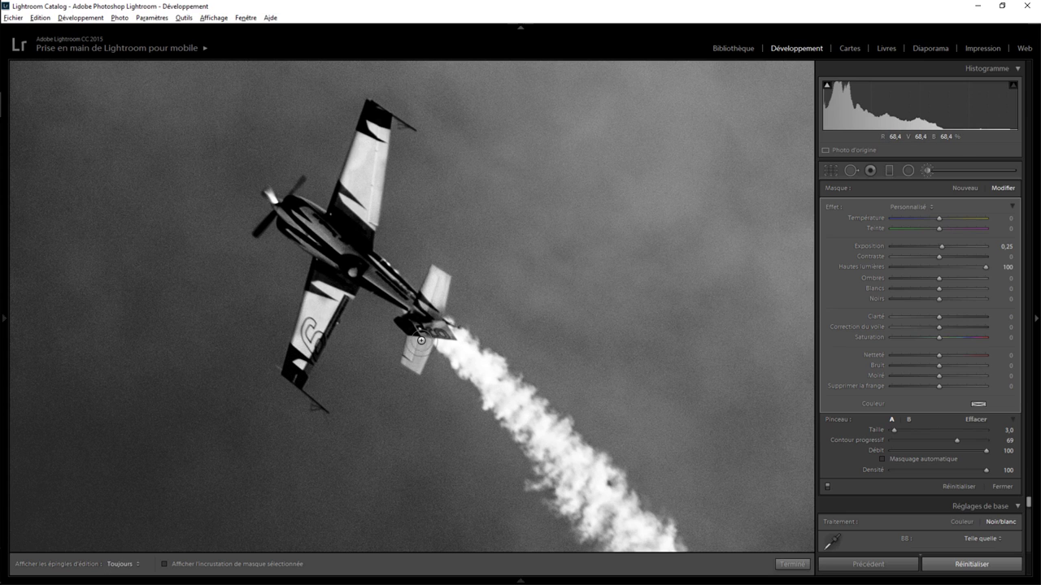
mouse_move(415, 346)
mouse_down()
mouse_move(411, 359)
mouse_move(416, 351)
mouse_up()
key(h)
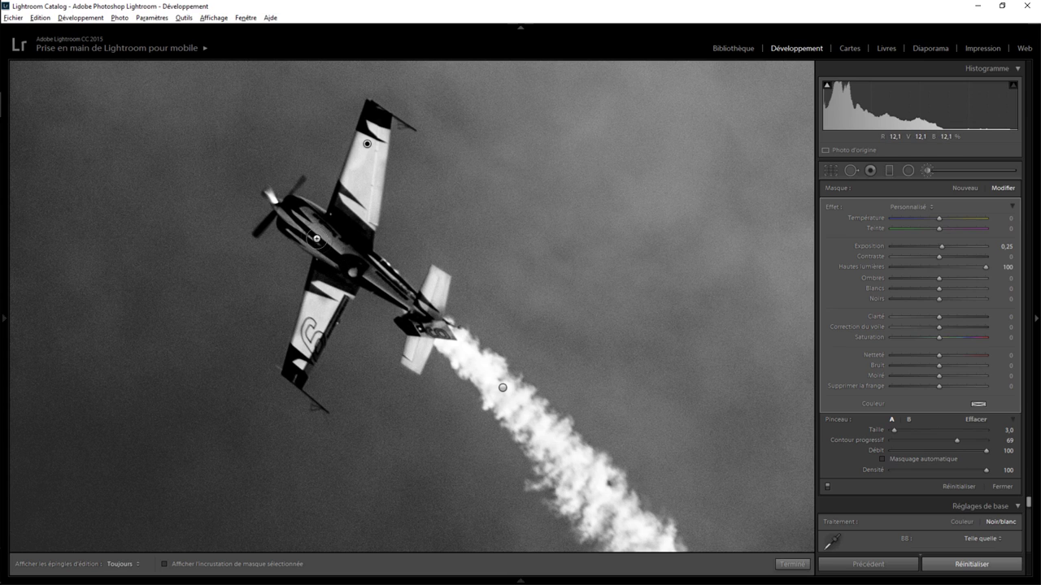
key(h)
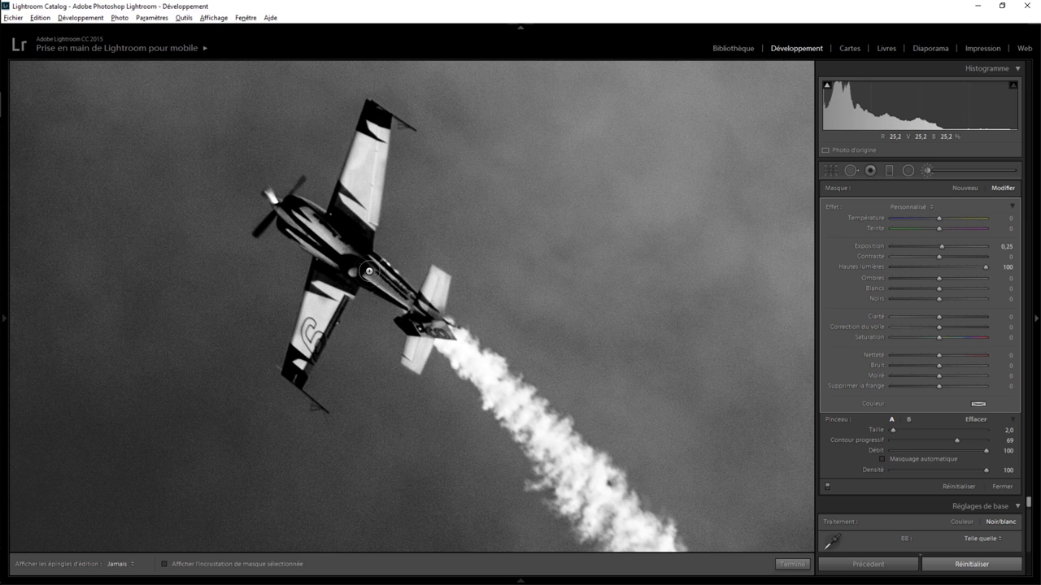
click(792, 564)
key(z)
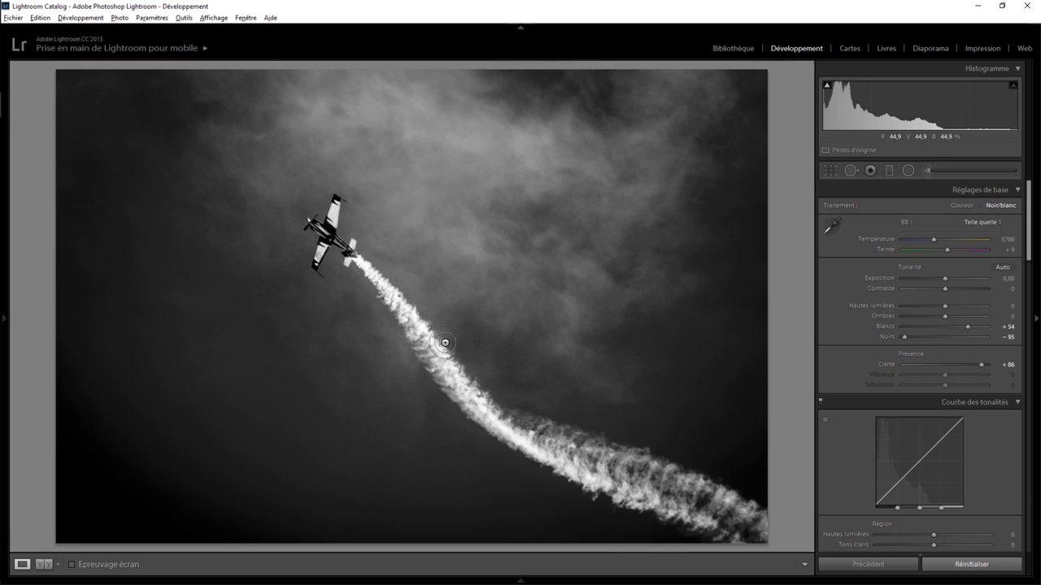
Check the Before/After comparison twice, then advance to the smoke-curl plane photo
key(backslash)
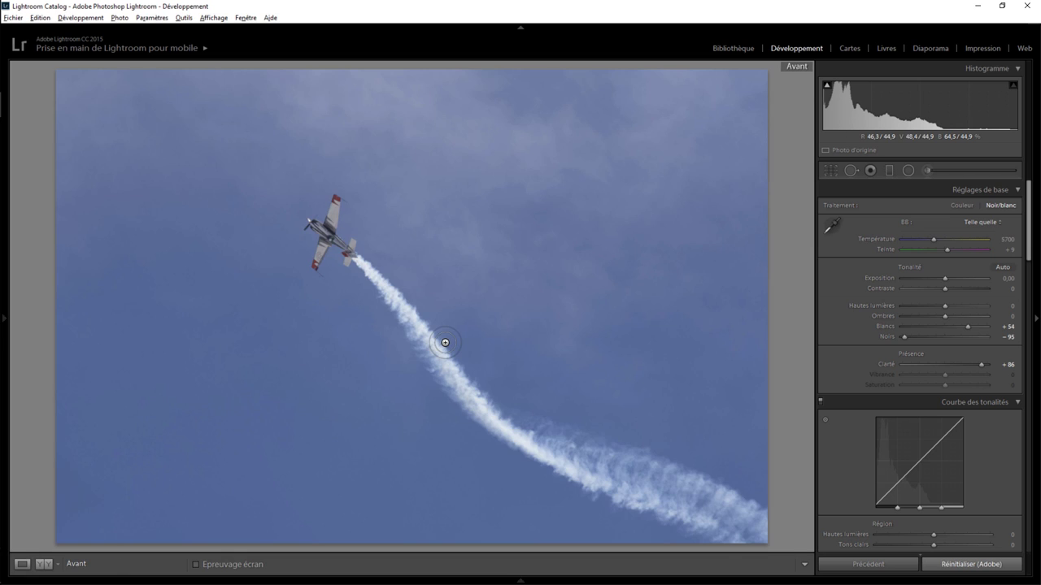
key(backslash)
key(backslash)
key(backslash)
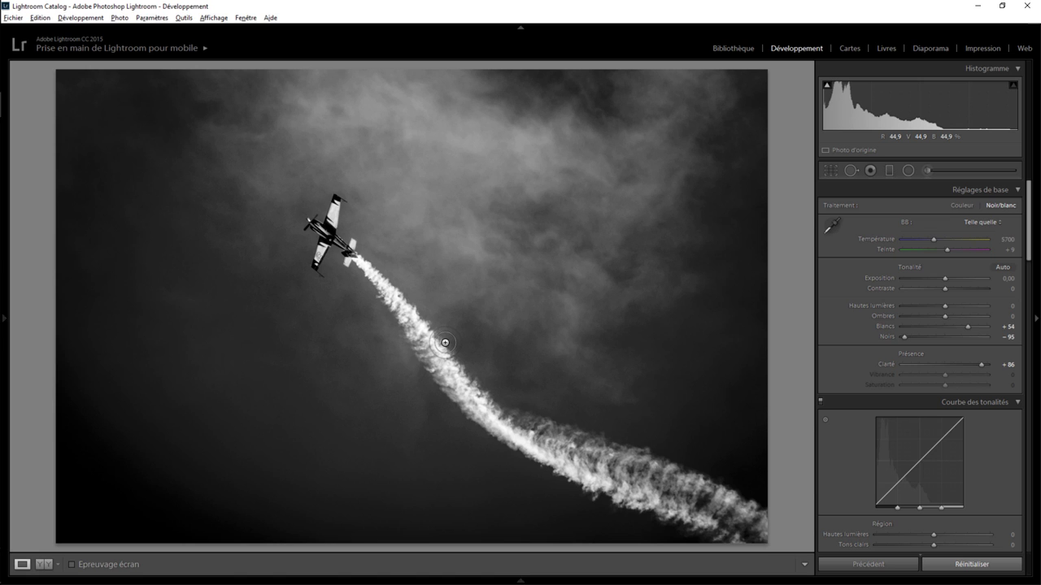
key(Right)
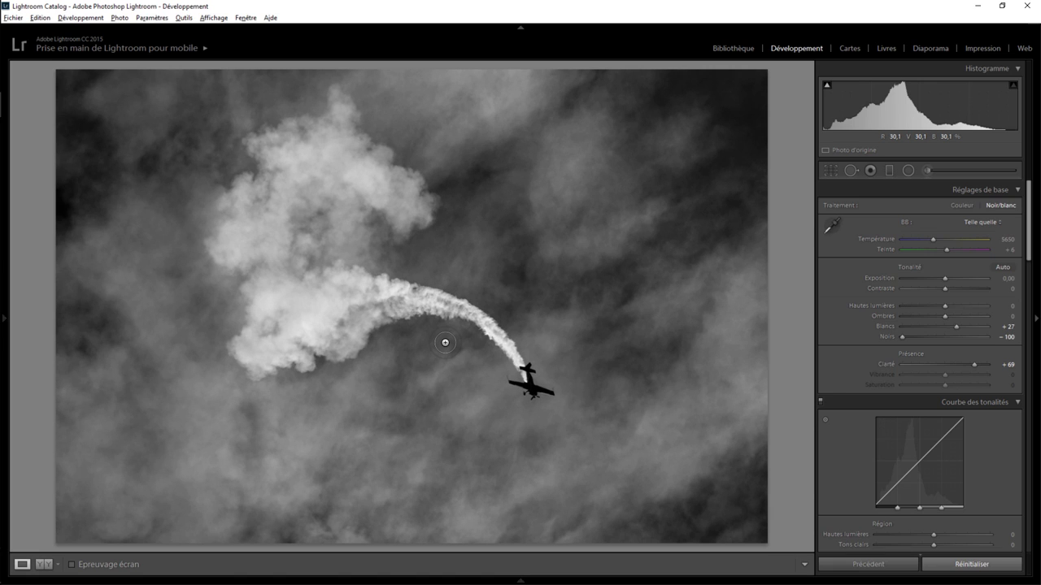
key(backslash)
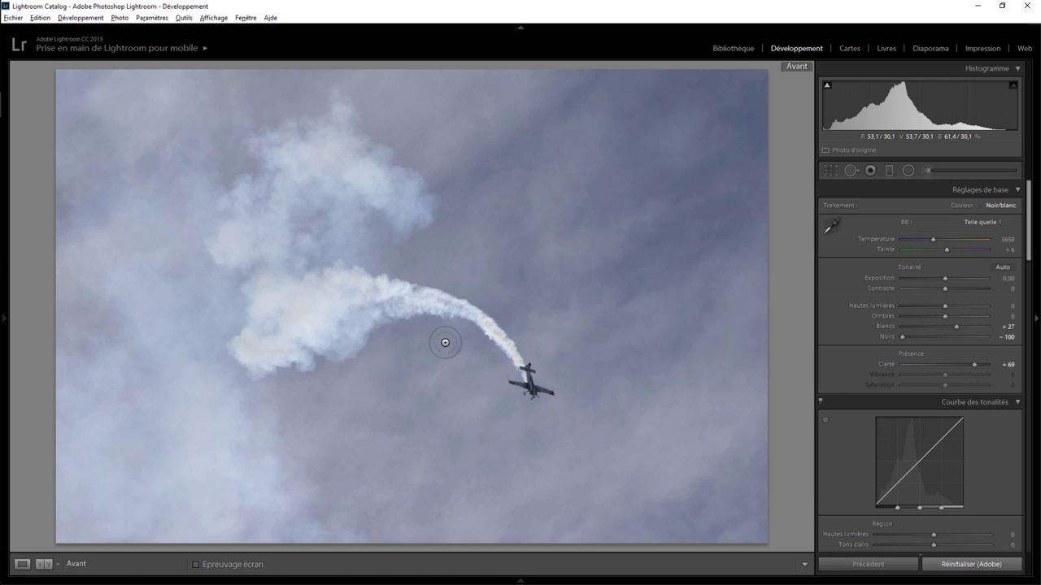
key(backslash)
key(backslash)
key(backslash)
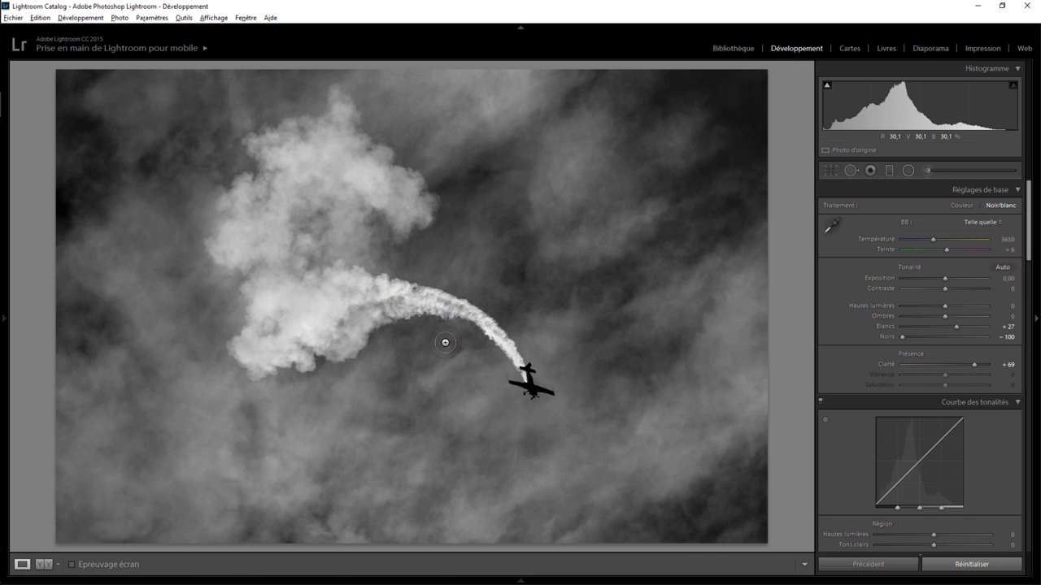